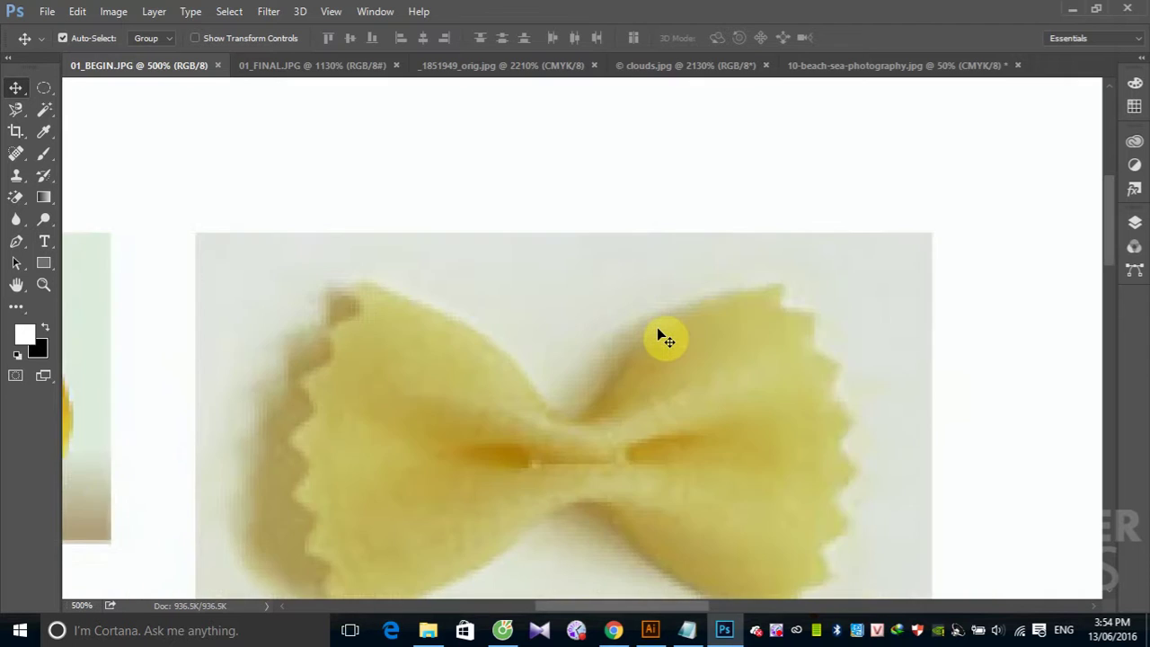
pyautogui.hotkey('ctrl', '-')
# Zoom out to reveal the whole food collage and bring up the Quick Selection tool group.
pyautogui.hotkey('ctrl', '-')
pyautogui.hotkey('ctrl', '-')
pyautogui.press('ctrl')
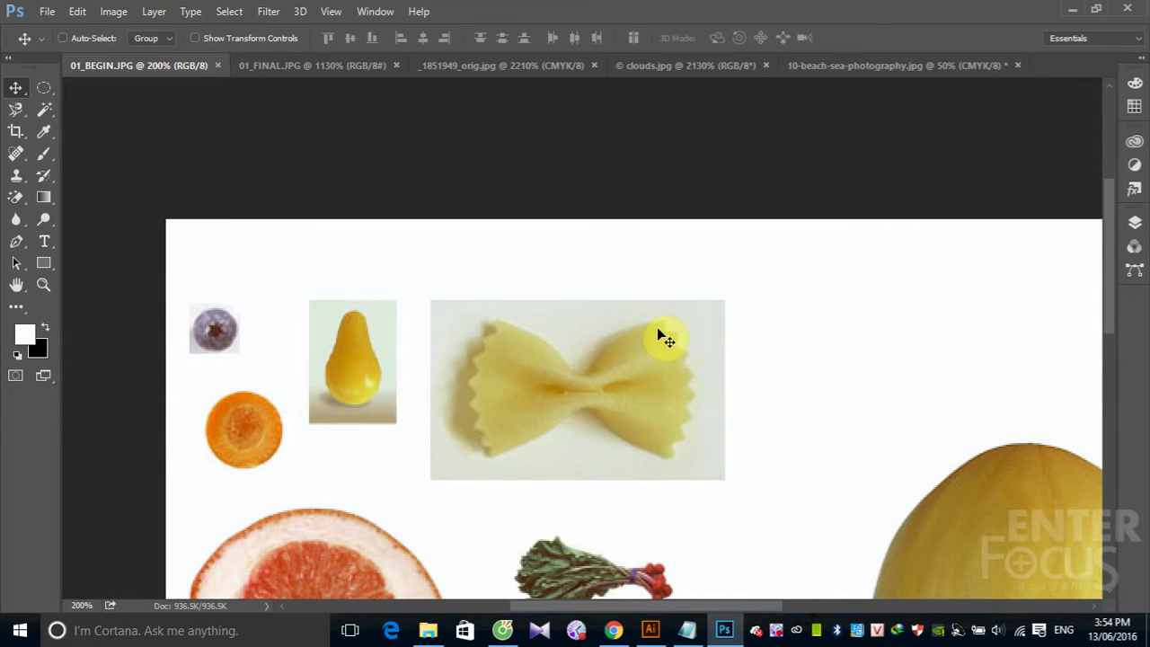
pyautogui.hotkey('ctrl', '-')
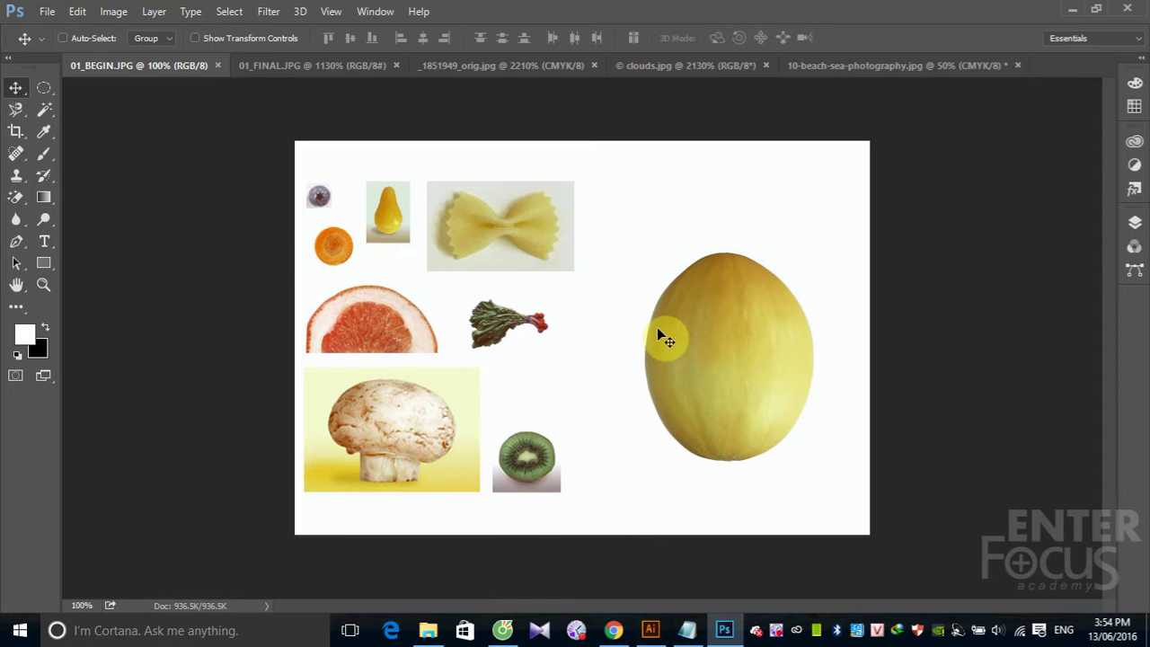
pyautogui.click(44, 113)
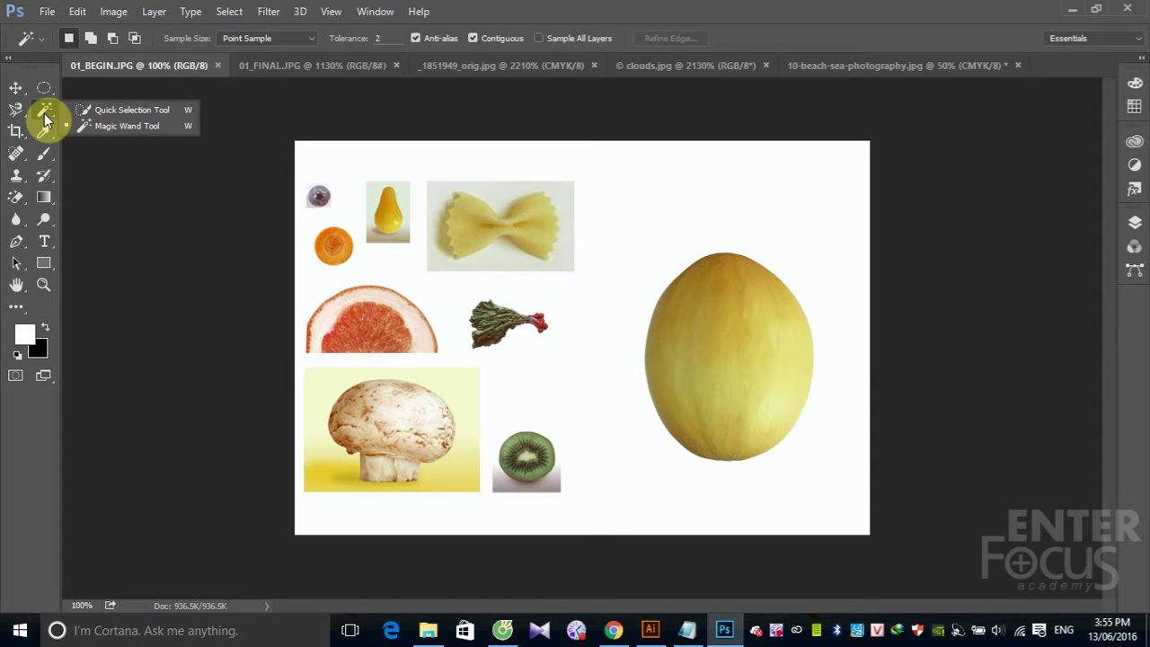
# Choose the Magic Wand tool from the Quick Selection flyout.
pyautogui.click(132, 126)
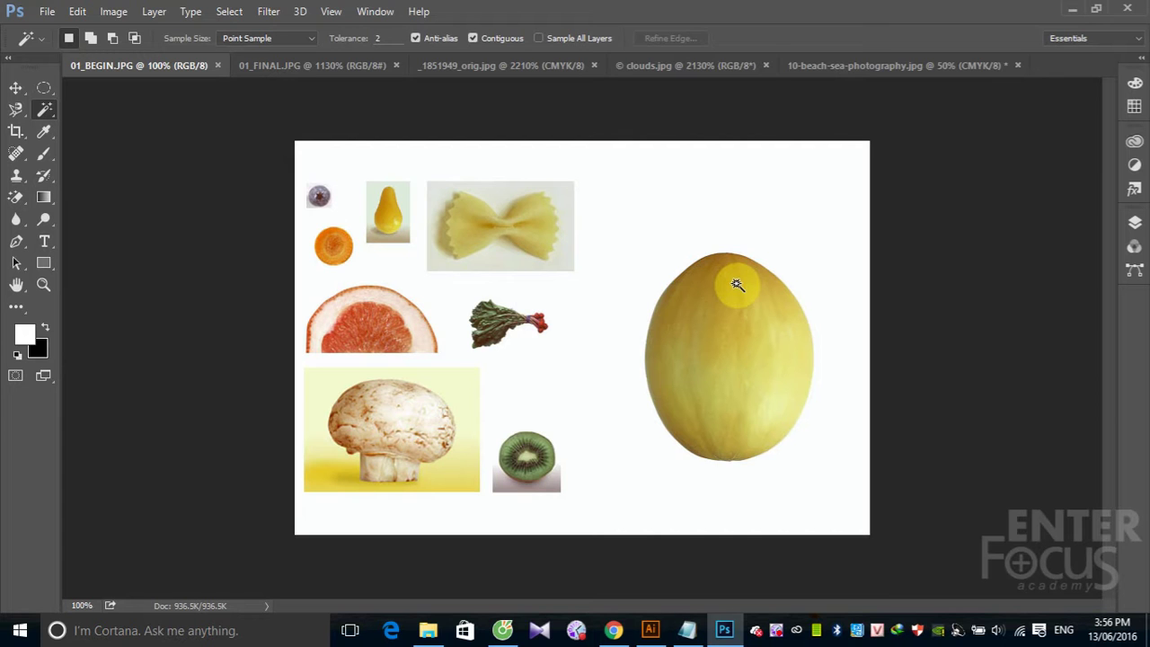
# Magic Wand a tiny patch on the melon at tolerance 2, then zoom in on the melon.
pyautogui.click(740, 371)
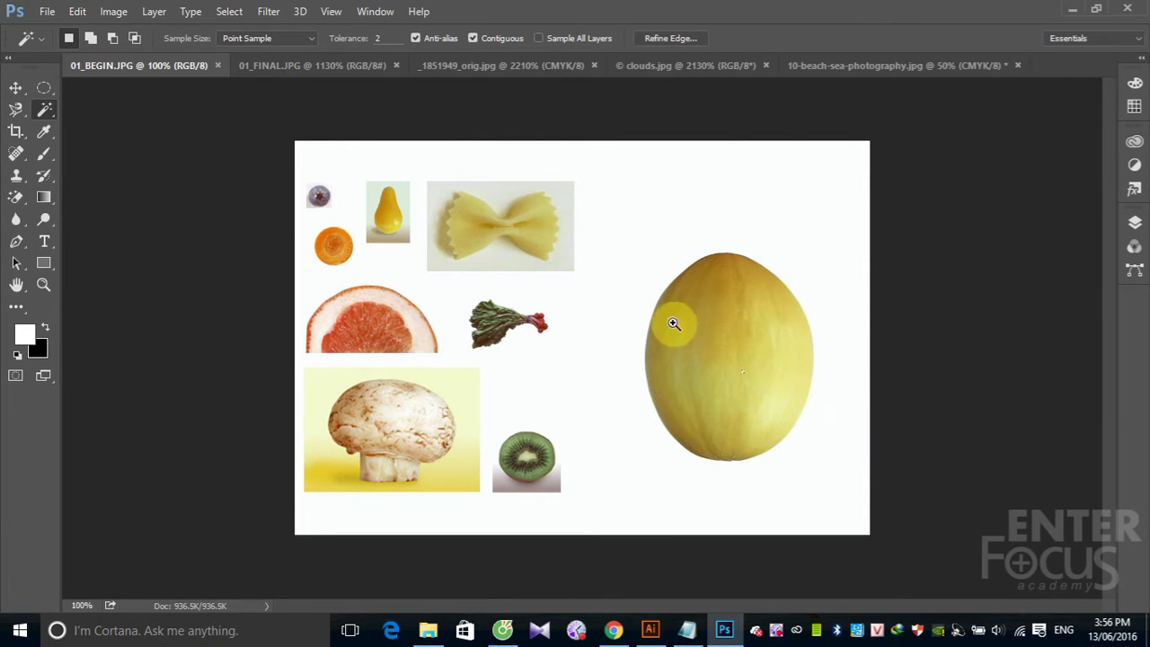
pyautogui.moveTo(649, 299); pyautogui.dragTo(822, 455)
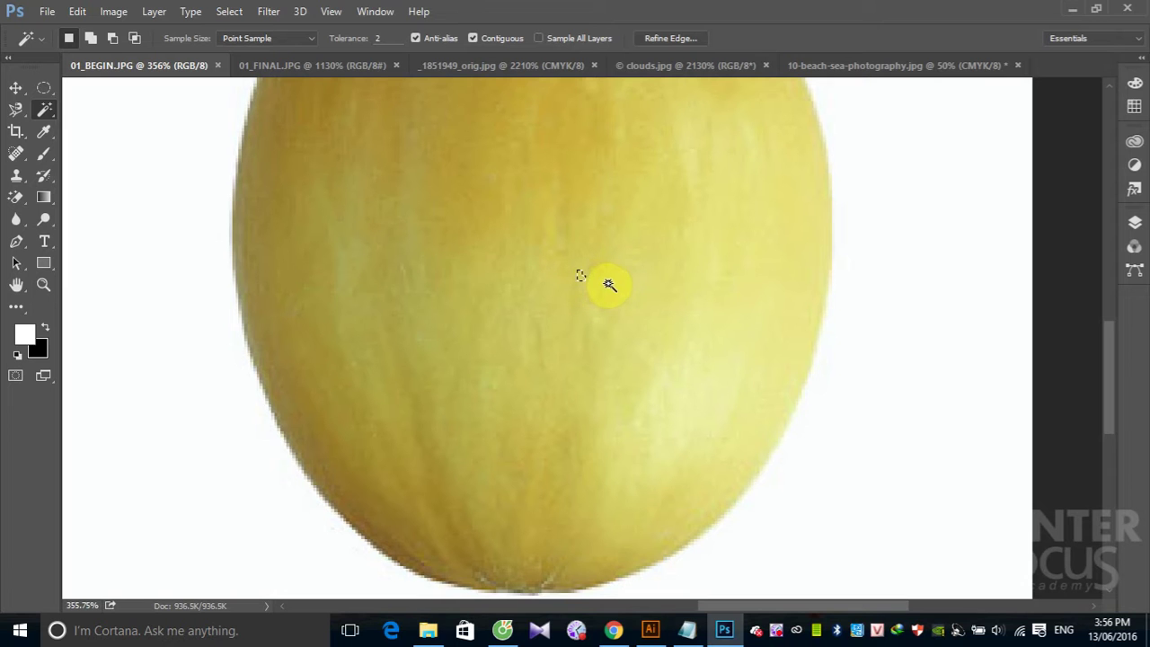
# Select another tiny patch on the melon at tolerance 2.
pyautogui.click(608, 283)
pyautogui.click(378, 38)
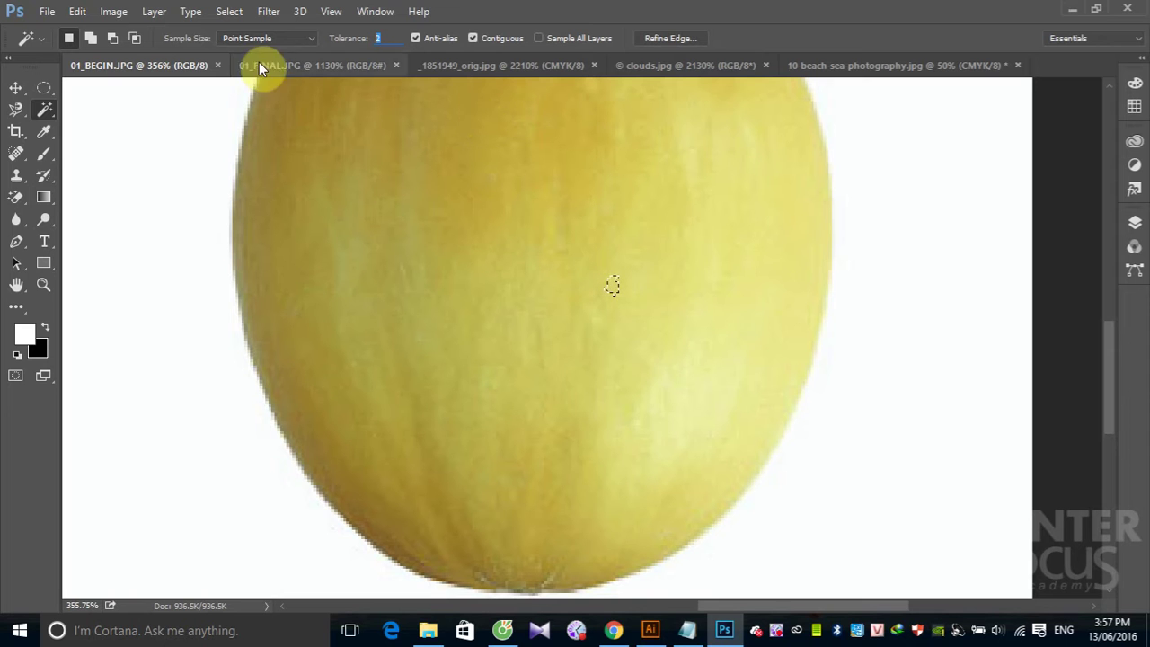
# Set Magic Wand Tolerance to 1 and click the melon again.
pyautogui.write('1')
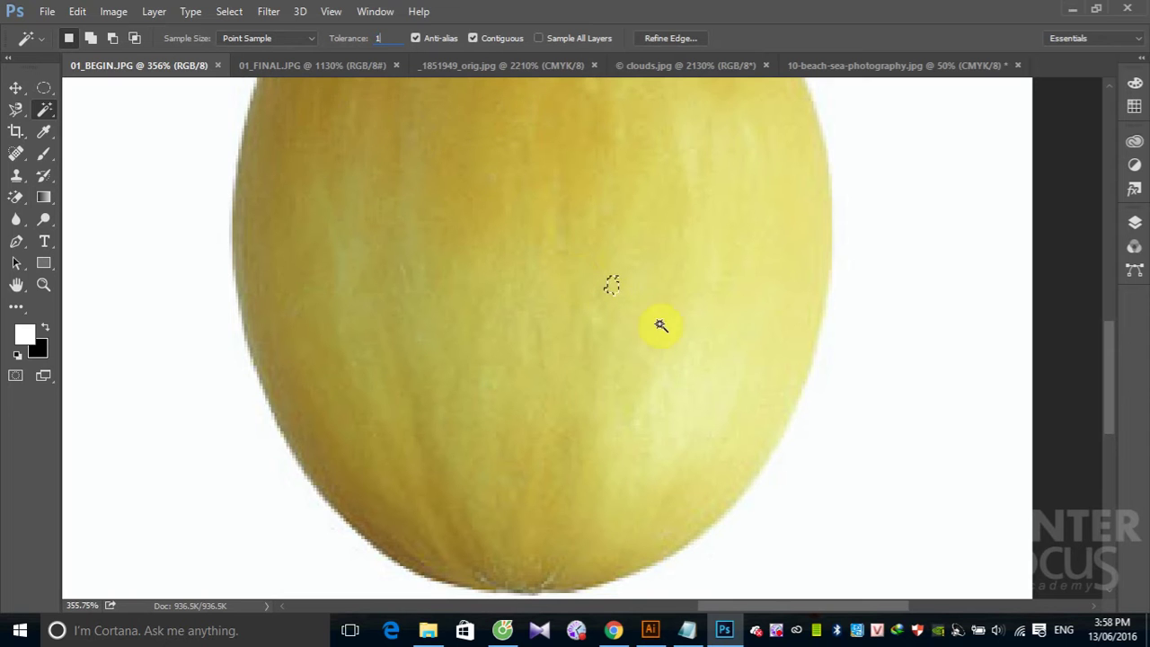
pyautogui.click(618, 293)
# Select melon regions at tolerance 10, then at Tolerance 30 select a broader region.
pyautogui.click(619, 286)
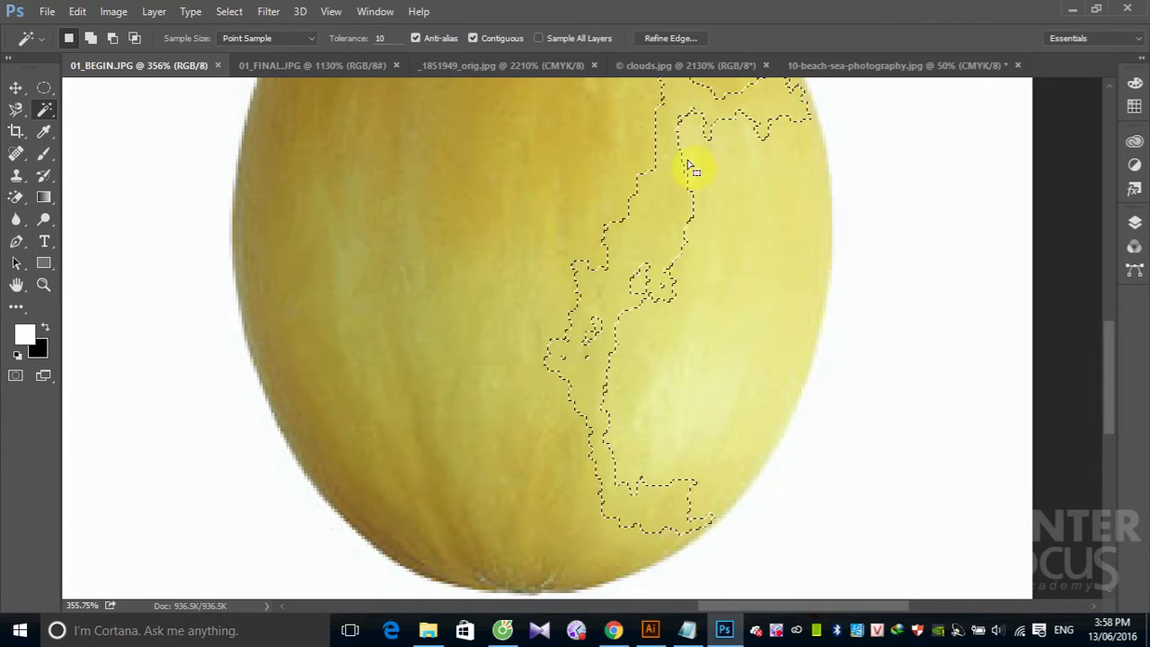
pyautogui.keyDown('shift'); pyautogui.click(693, 132); pyautogui.keyUp('shift')
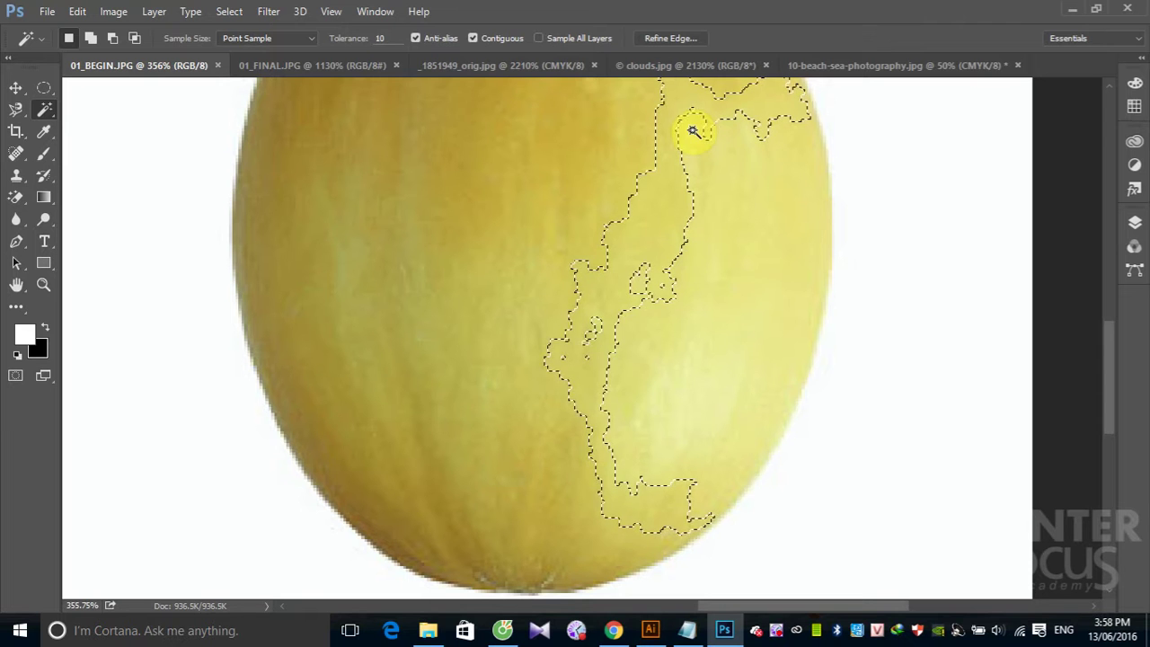
pyautogui.click(381, 38)
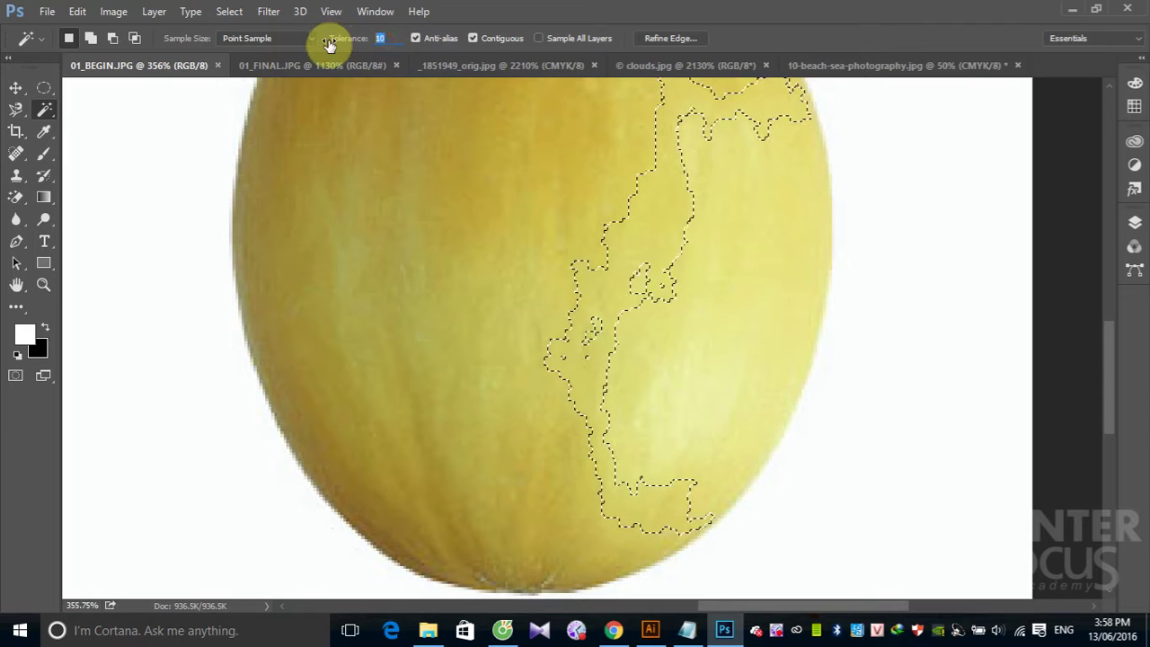
pyautogui.write('30')
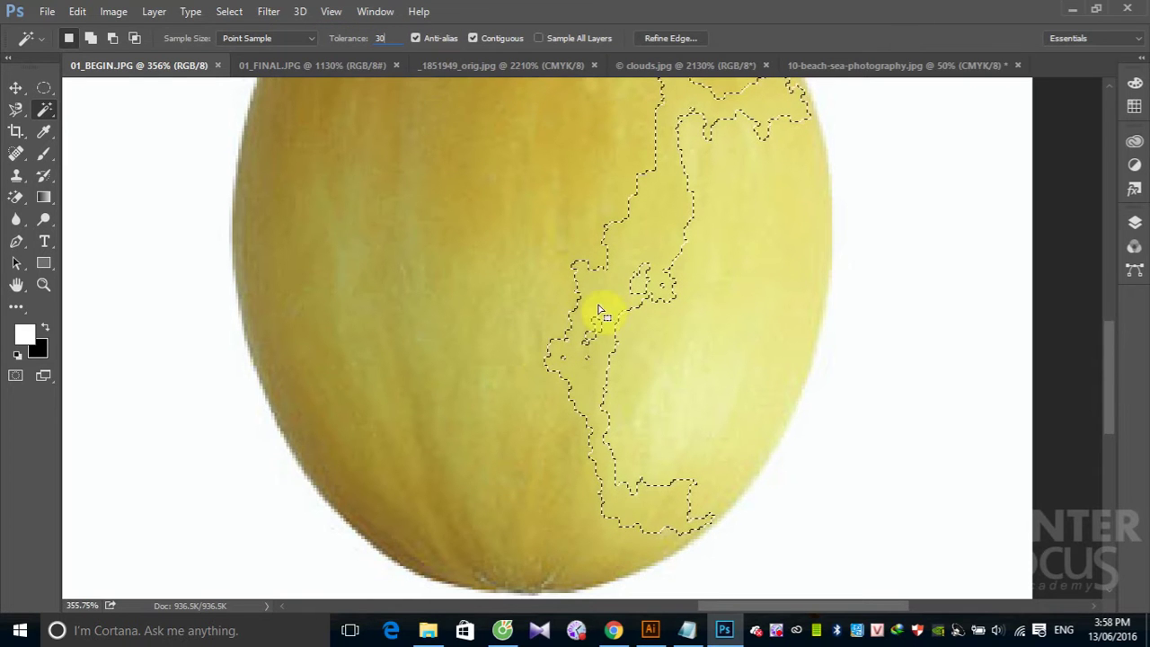
pyautogui.click(606, 304)
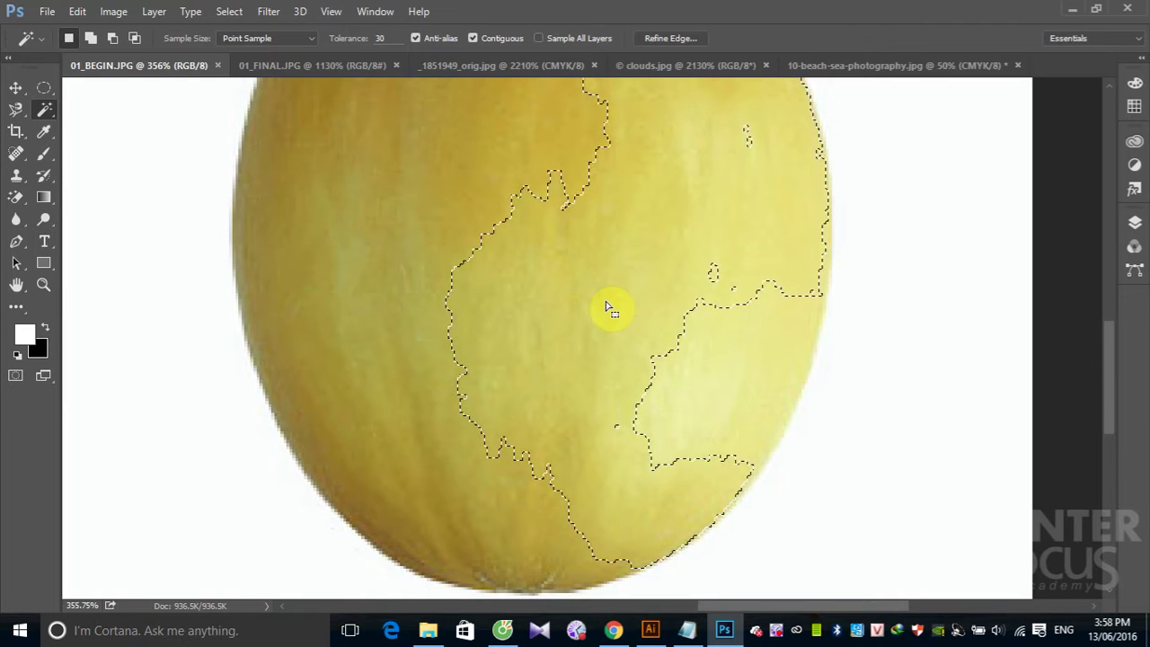
pyautogui.hotkey('ctrl', 'd')
pyautogui.keyDown('alt'); pyautogui.scroll(-2, 606, 308); pyautogui.keyUp('alt')
# Reselect the melon at tolerance 30, 50, 70 and 100 until the whole fruit is selected.
pyautogui.scroll(-2, 607, 308)
pyautogui.click(607, 308)
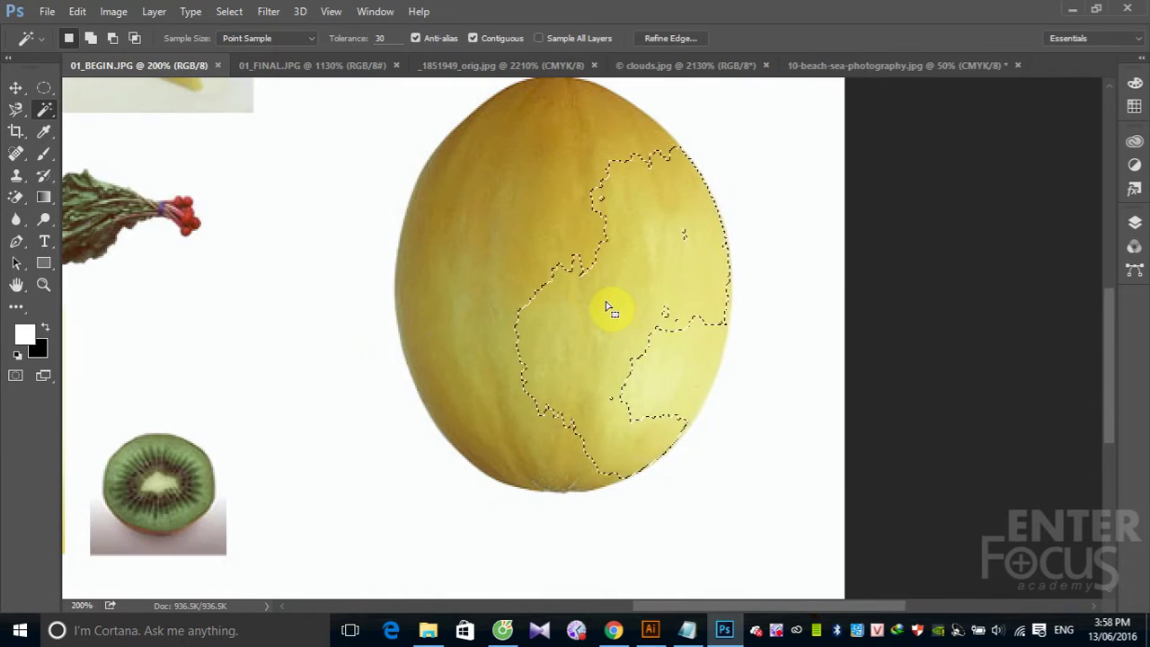
pyautogui.click(379, 38)
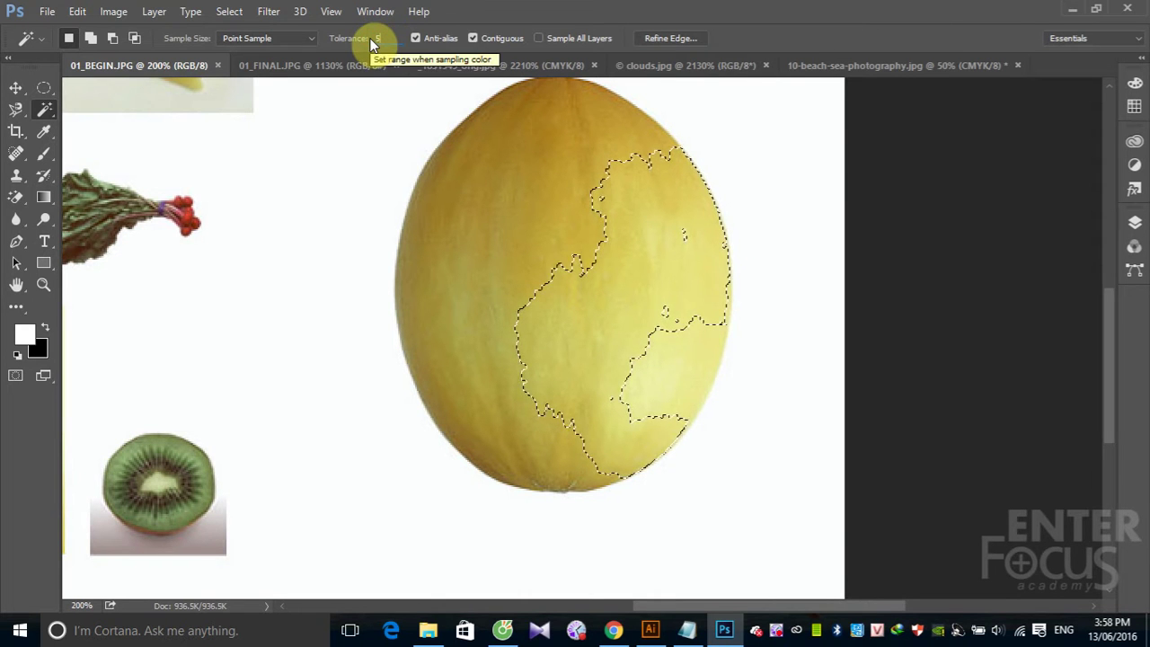
pyautogui.write('50')
pyautogui.click(607, 309)
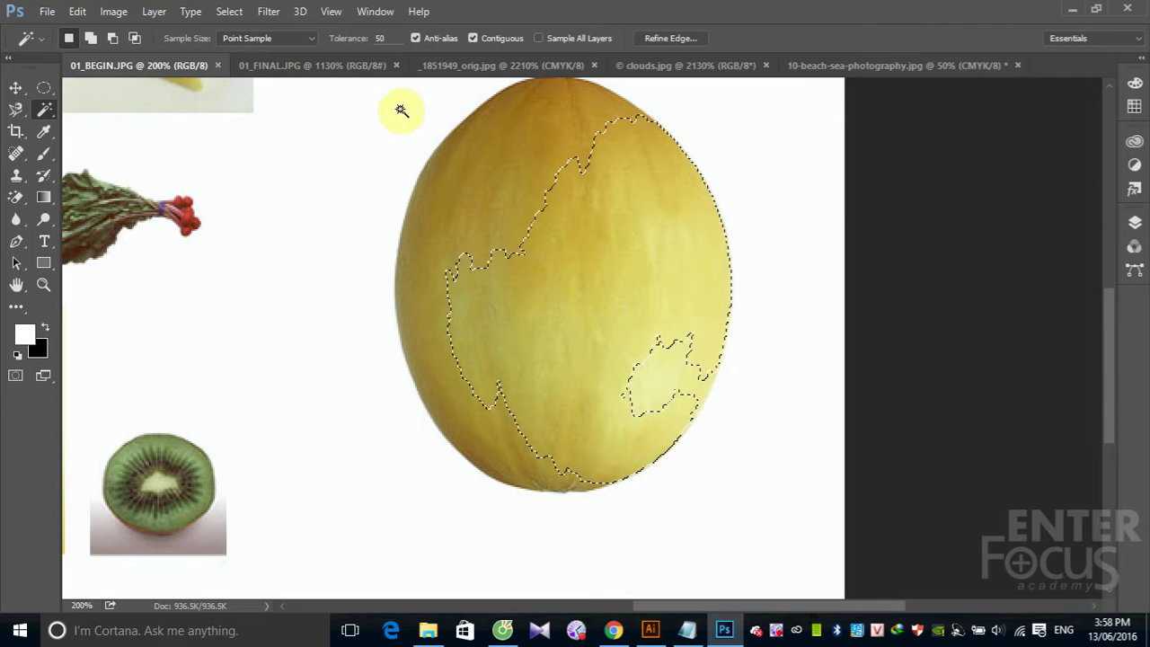
pyautogui.click(379, 38)
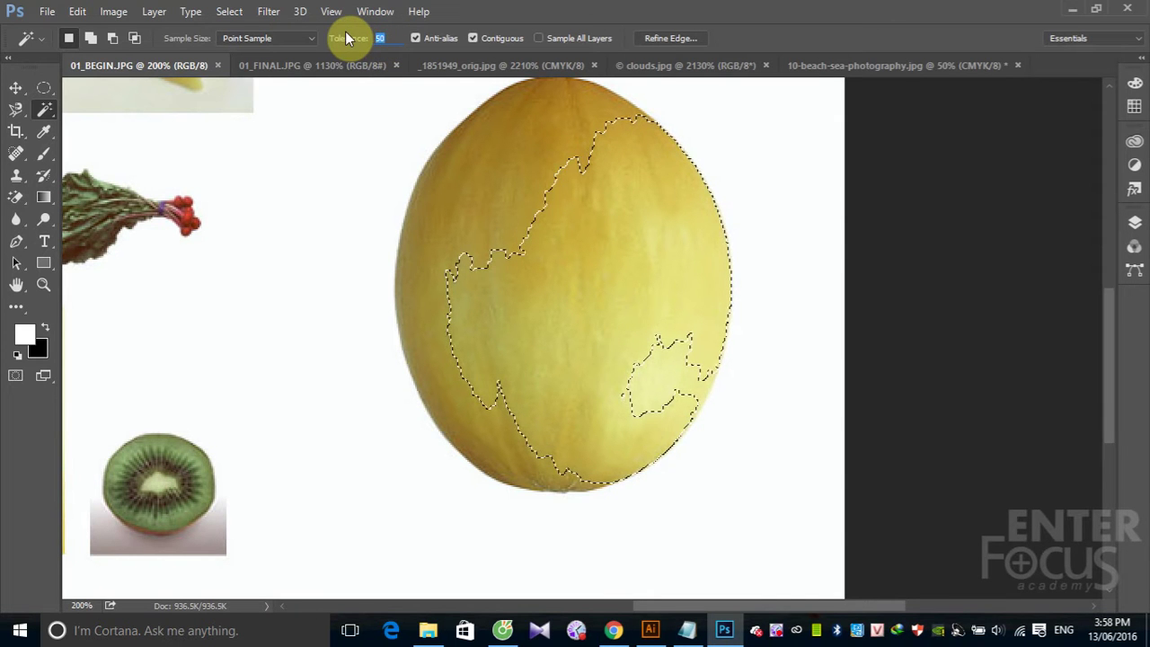
pyautogui.write('70')
pyautogui.click(613, 319)
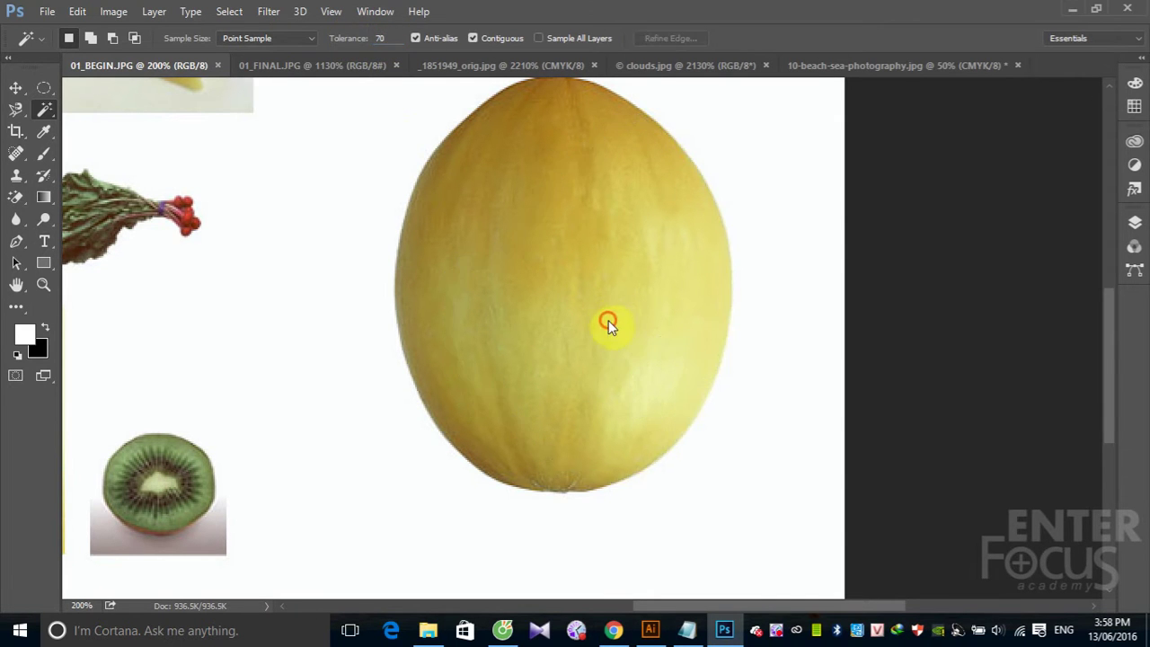
pyautogui.click(381, 38)
pyautogui.write('100')
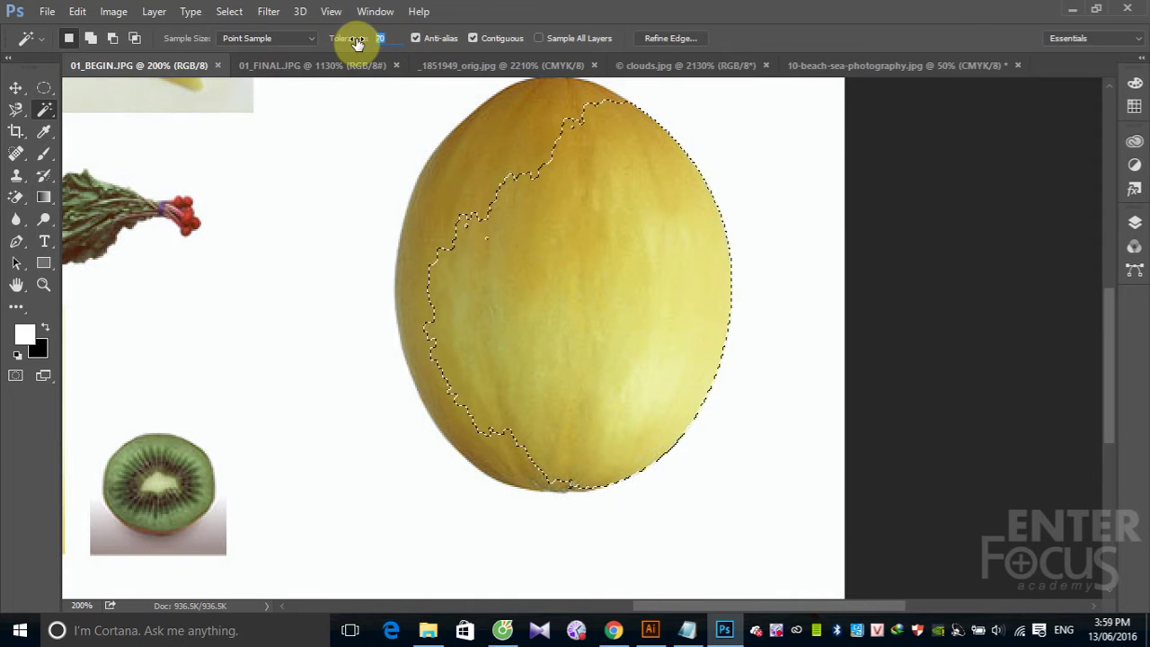
pyautogui.click(596, 308)
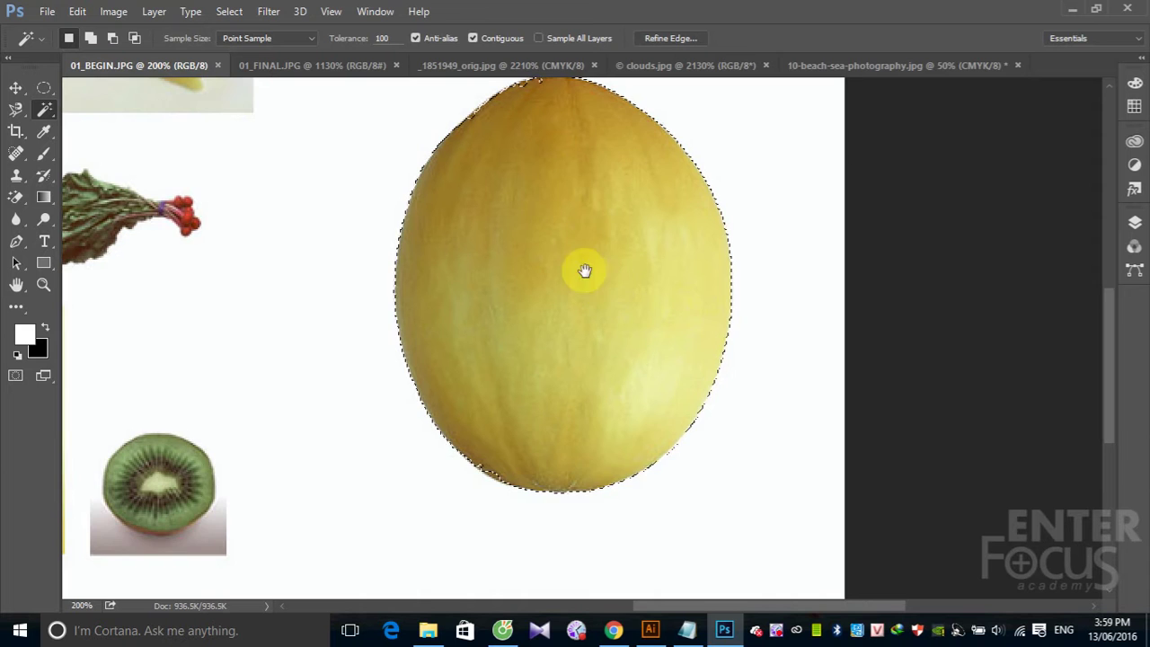
# Pan above the melon and zoom out to view the whole melon selection.
pyautogui.moveTo(583, 269); pyautogui.dragTo(570, 359)
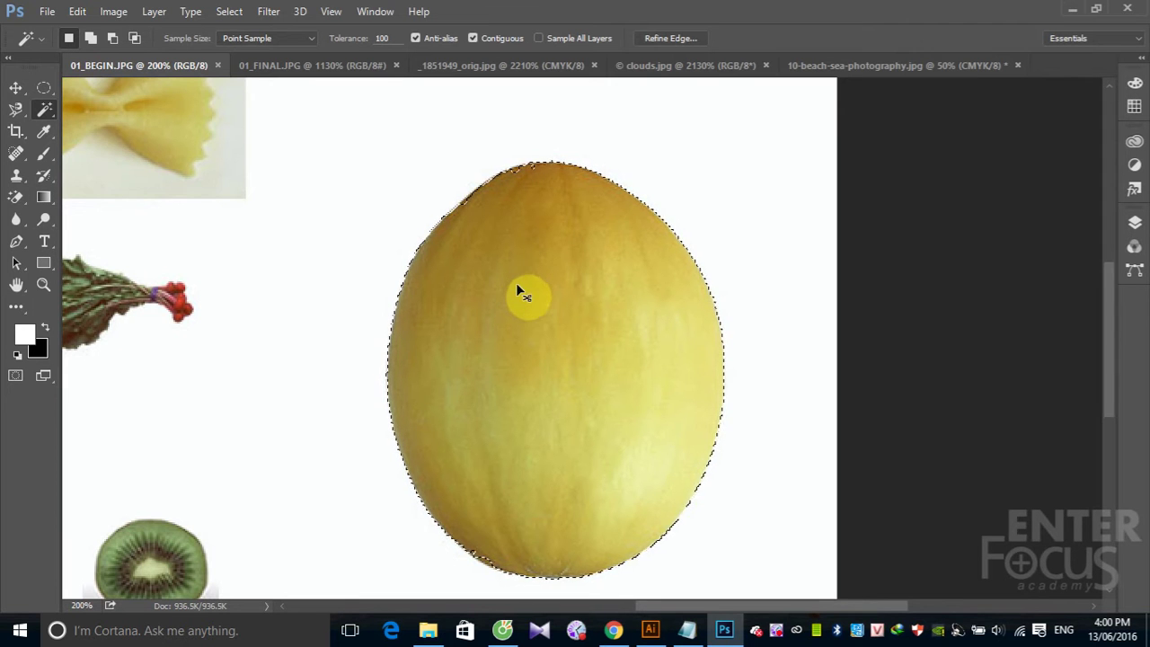
pyautogui.hotkey('ctrl', '-')
pyautogui.hotkey('ctrl', '-')
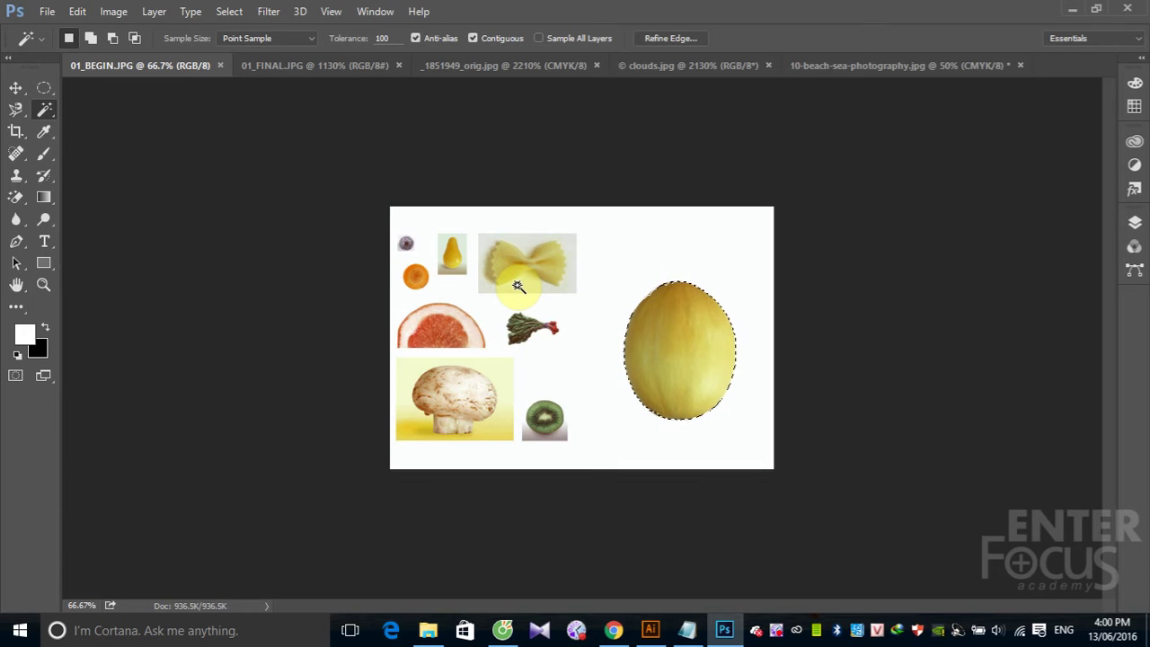
# View the image at actual size and deselect the melon.
pyautogui.hotkey('ctrl', '=')
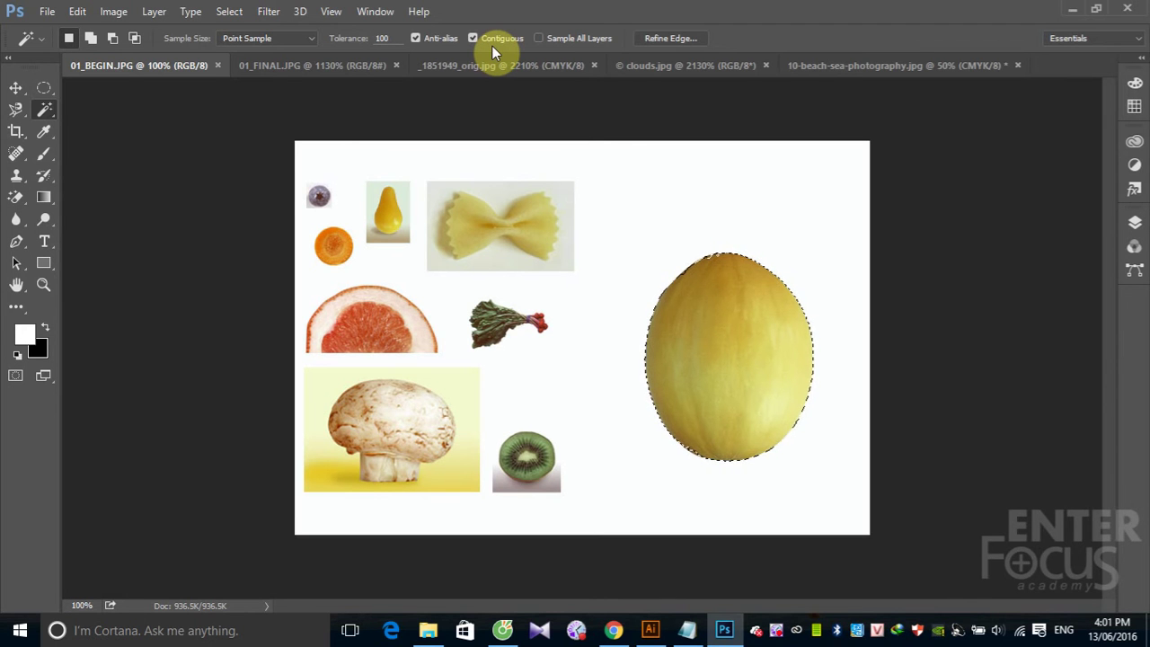
pyautogui.hotkey('ctrl', 'd')
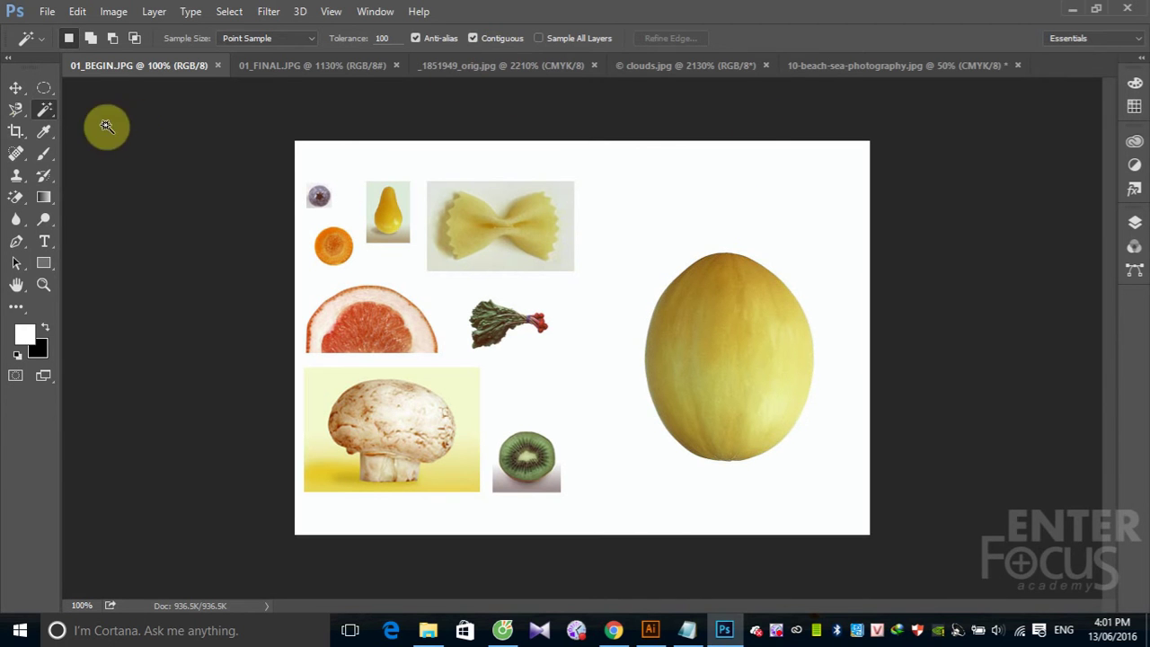
pyautogui.click(20, 110)
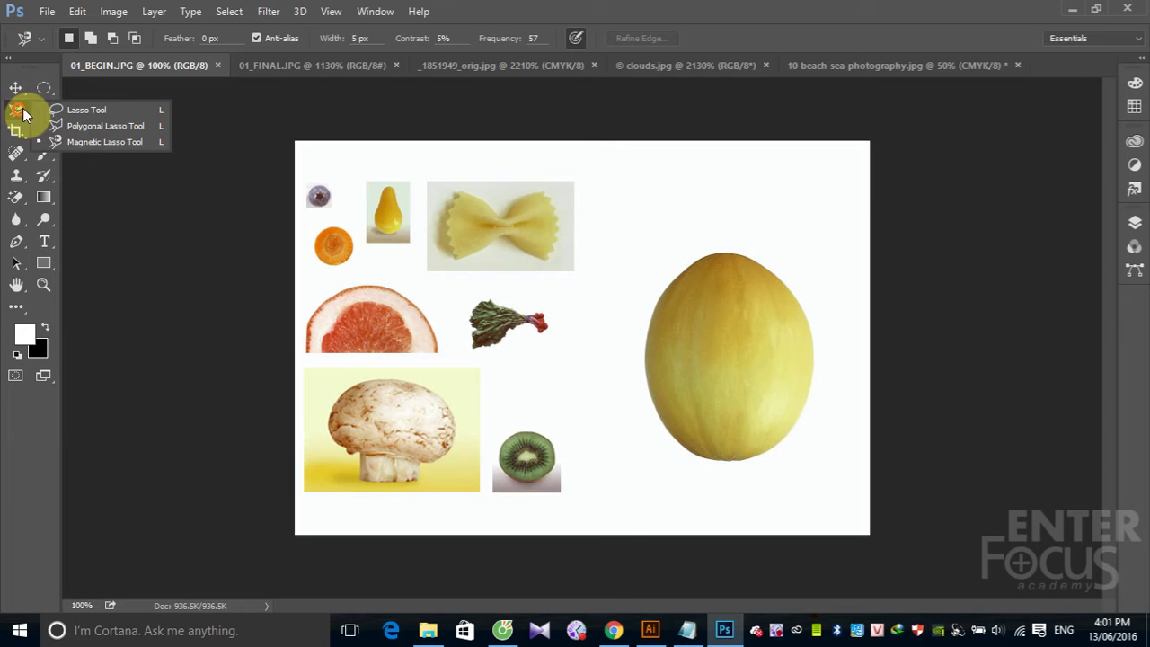
# Pick the Magnetic Lasso, then switch back to the Magic Wand tool.
pyautogui.click(88, 140)
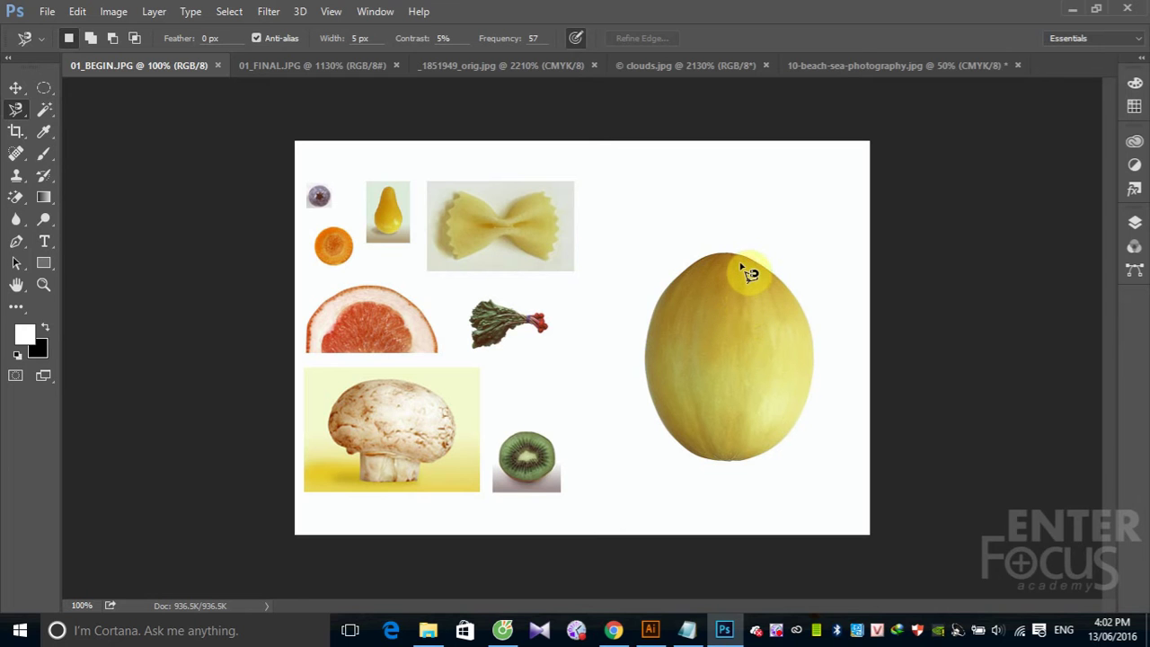
pyautogui.click(45, 109)
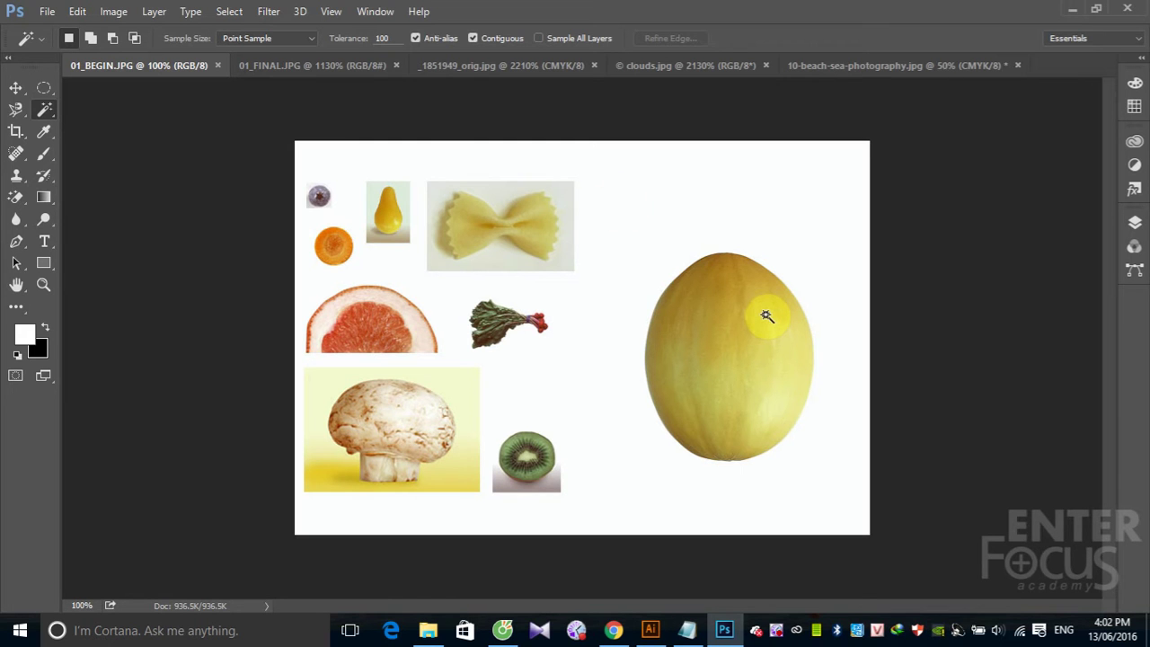
# With Contiguous off, select all yellow areas from the melon and pear, then re-enable Contiguous.
pyautogui.click(472, 38)
pyautogui.click(756, 344)
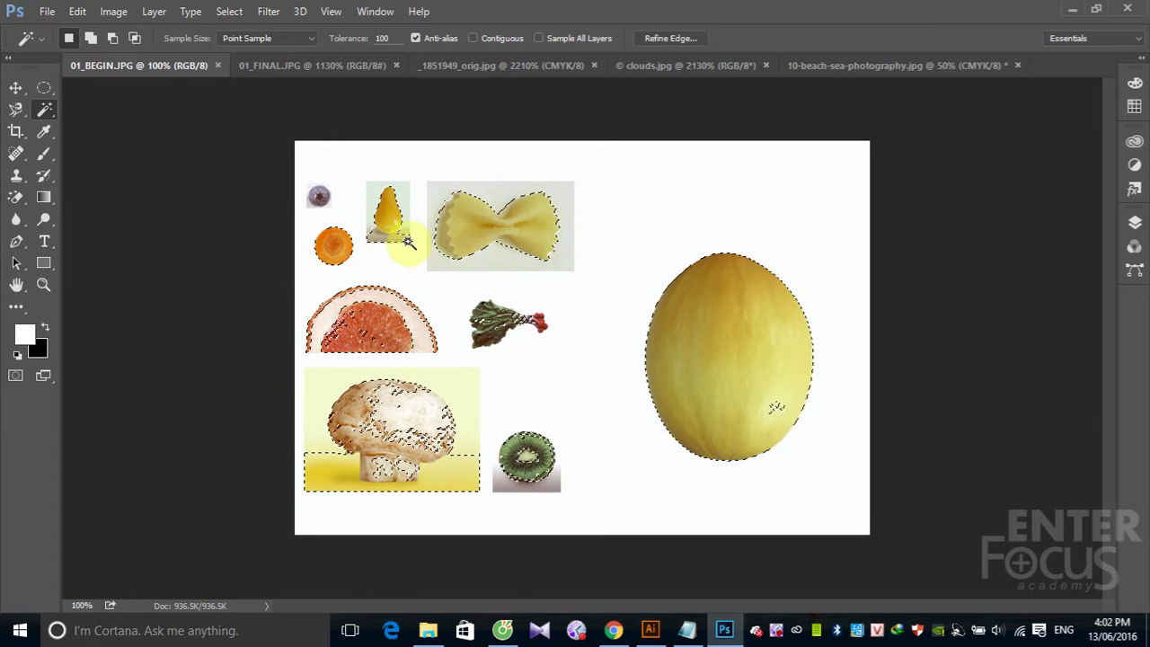
pyautogui.click(445, 220)
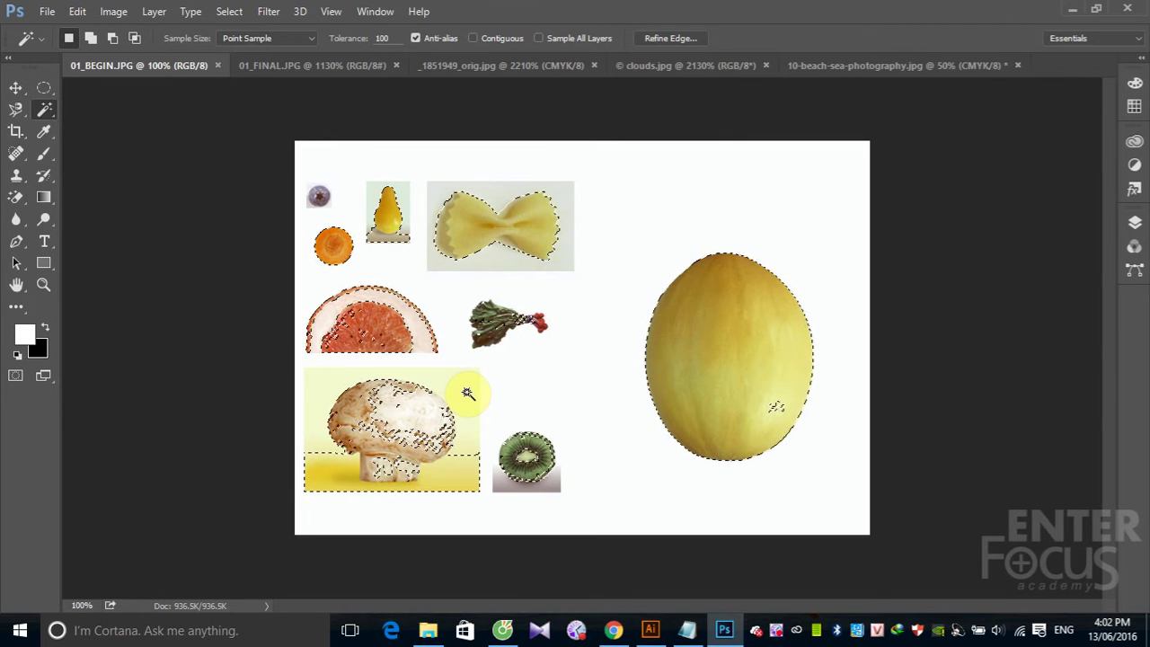
pyautogui.click(473, 38)
# Select just the melon's connected yellow, Shift-adding the missed top-left patch.
pyautogui.click(763, 357)
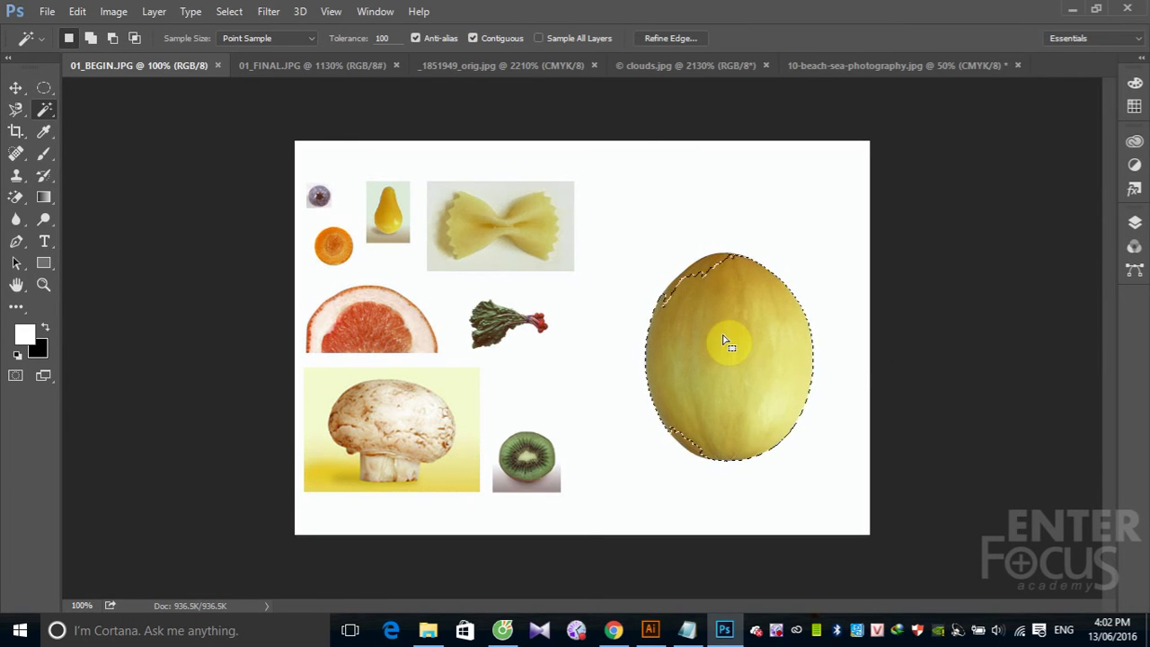
pyautogui.keyDown('shift'); pyautogui.click(706, 264); pyautogui.keyUp('shift')
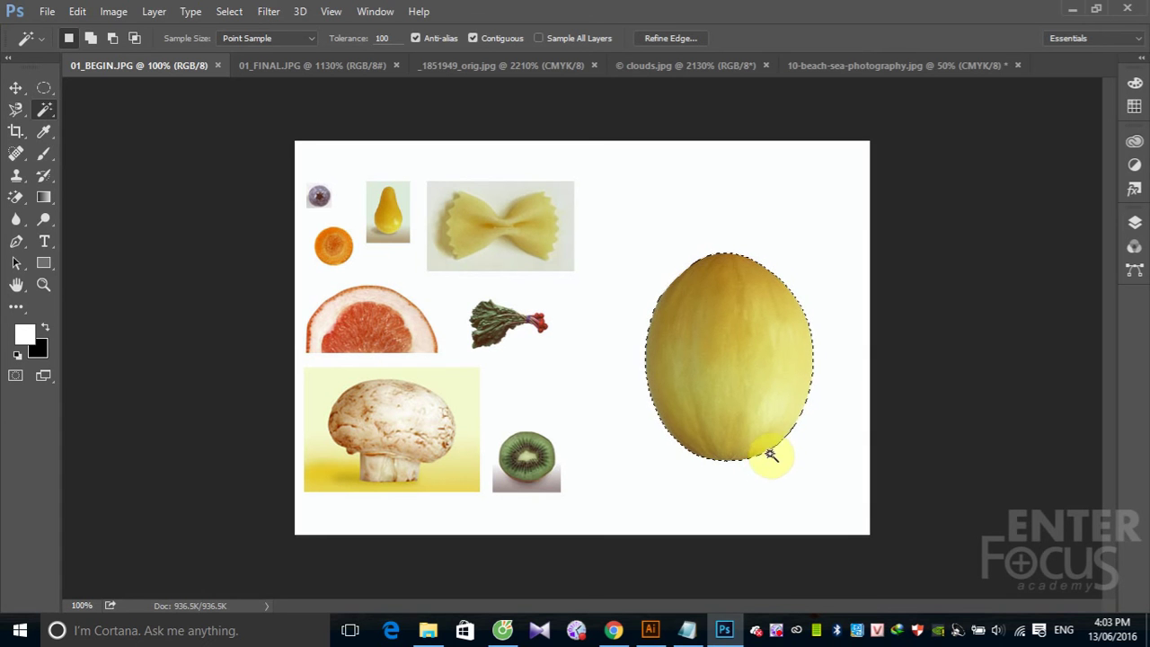
# Switch to the Quick Selection Tool and deselect the melon with Ctrl+D.
pyautogui.rightClick(48, 111)
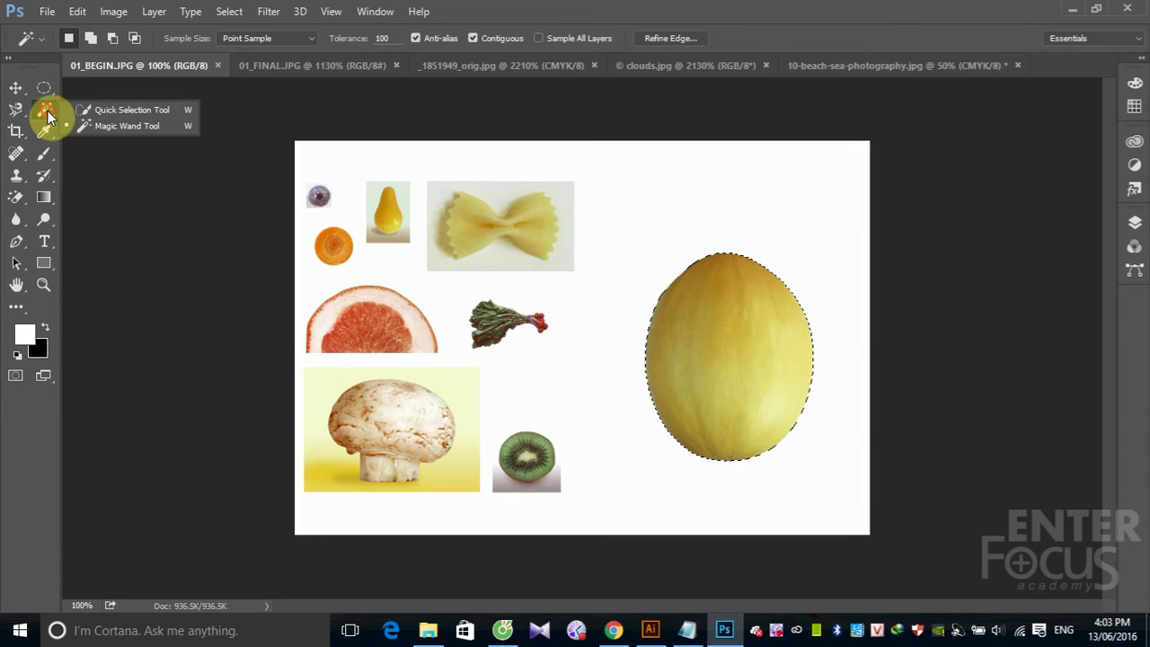
pyautogui.click(135, 111)
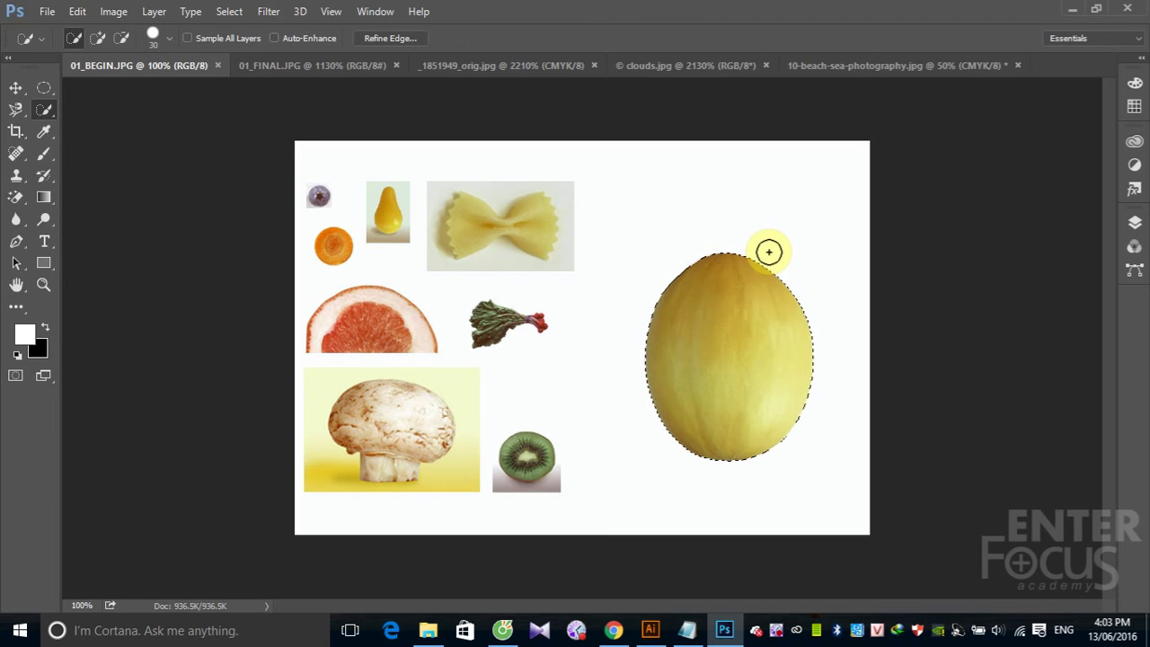
pyautogui.hotkey('ctrl', 'd')
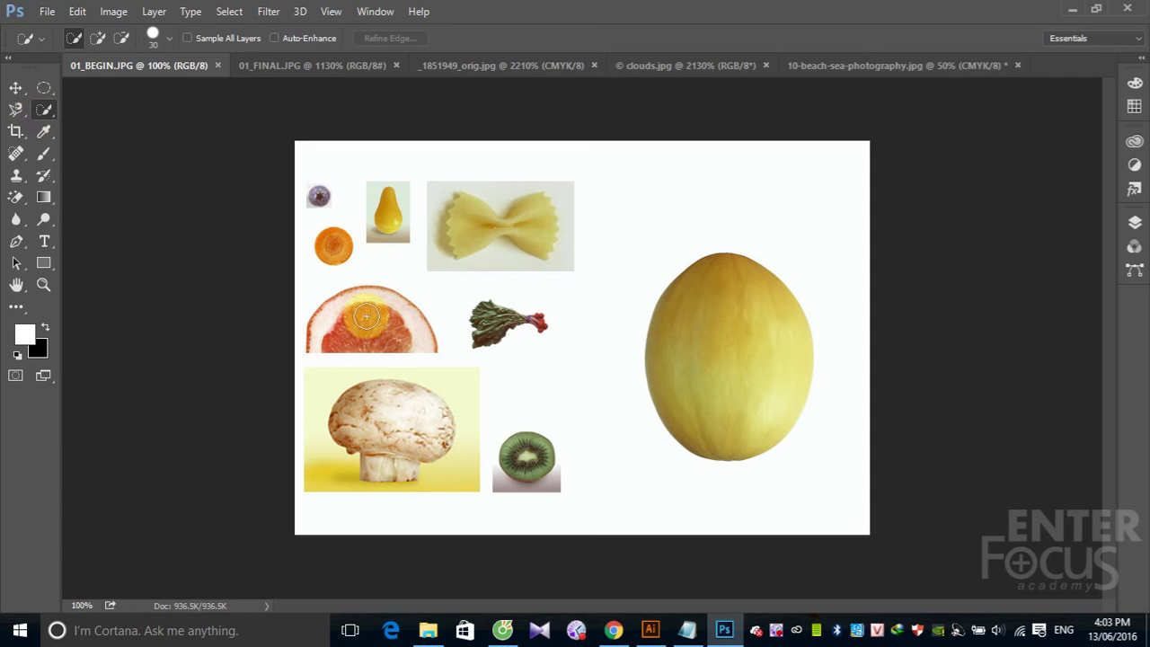
# Zoom in on the melon, discard a stray selection, and select the whole melon from its centre.
pyautogui.moveTo(596, 213); pyautogui.dragTo(855, 493)
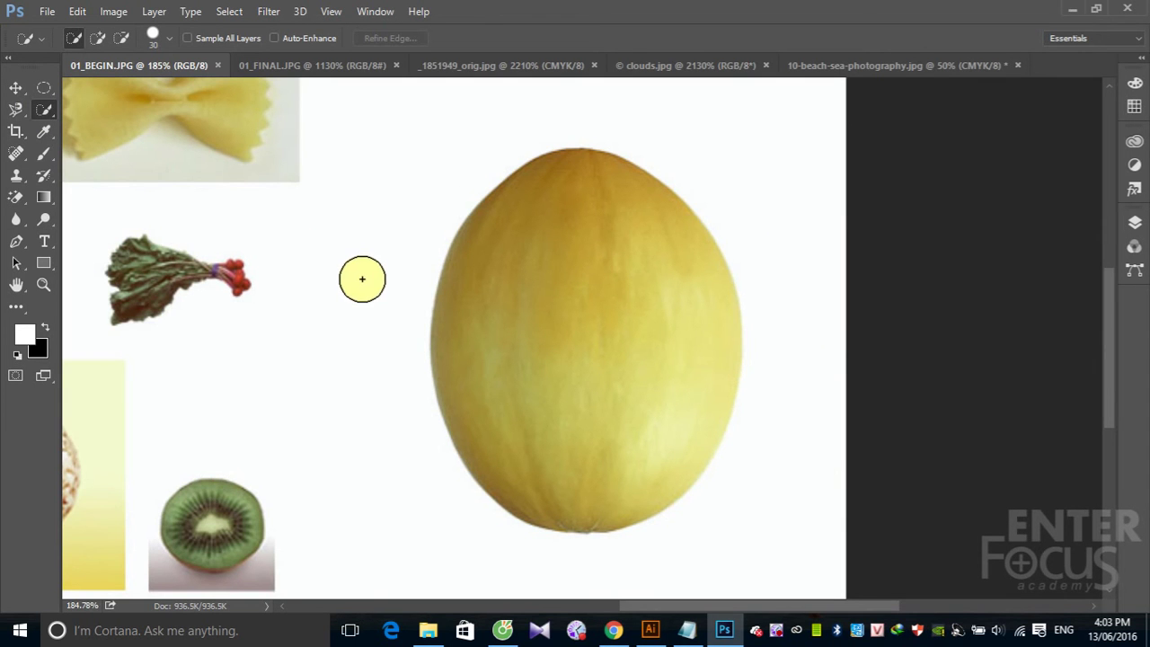
pyautogui.moveTo(605, 208)
pyautogui.mouseDown()
pyautogui.moveTo(686, 290)
pyautogui.moveTo(791, 224)
pyautogui.mouseUp()
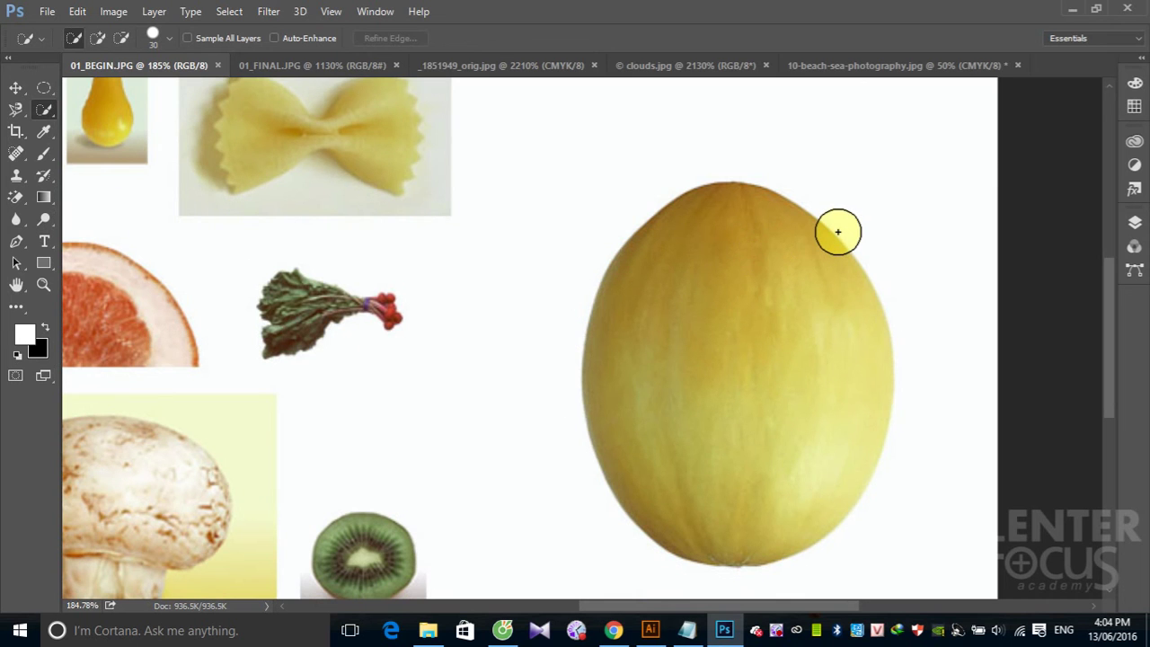
pyautogui.click(837, 232)
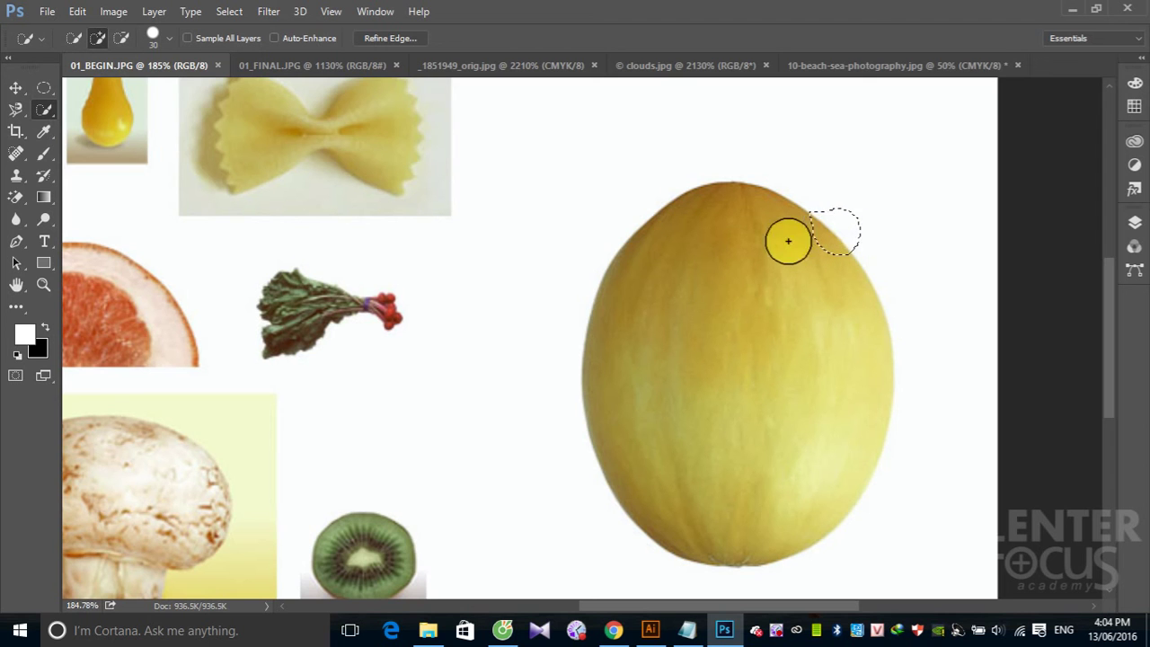
pyautogui.hotkey('ctrl', 'd')
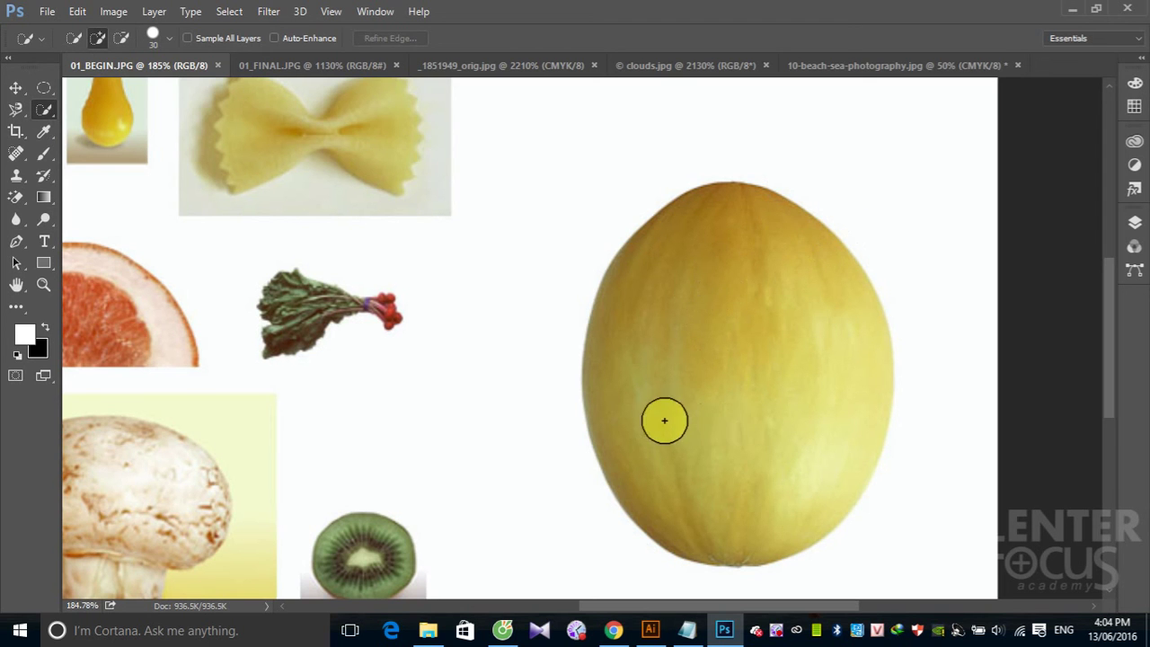
pyautogui.click(748, 401)
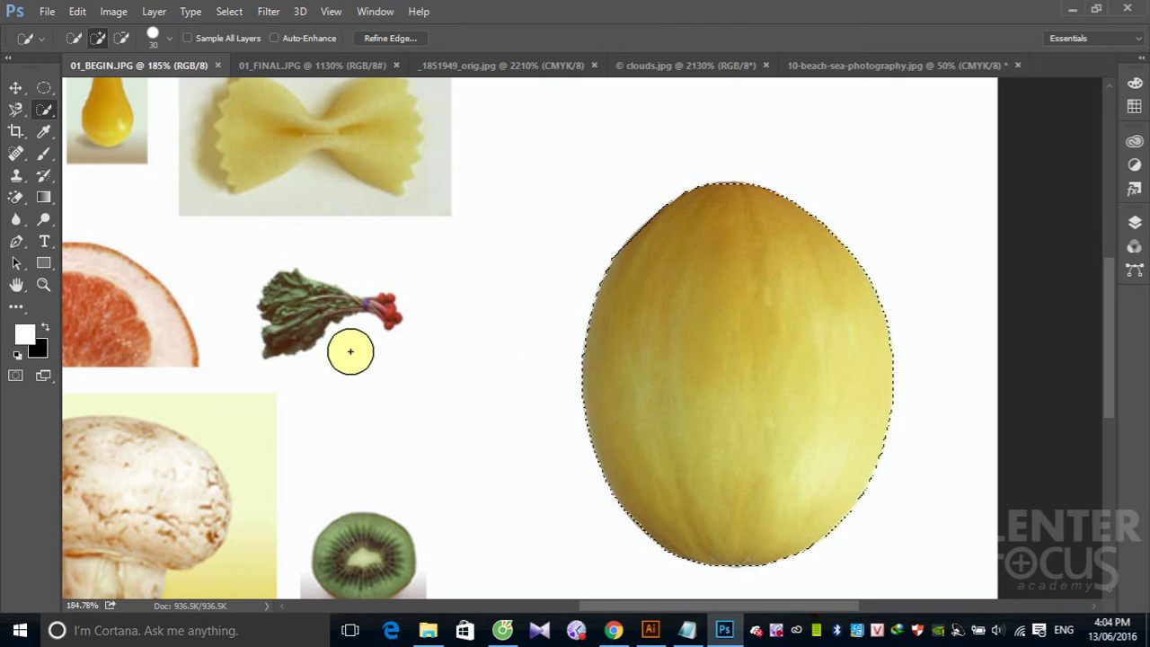
# Add the rhubarb leaves to the selection and zoom in, cancelling the accidental Fill dialog.
pyautogui.moveTo(293, 320); pyautogui.dragTo(291, 282)
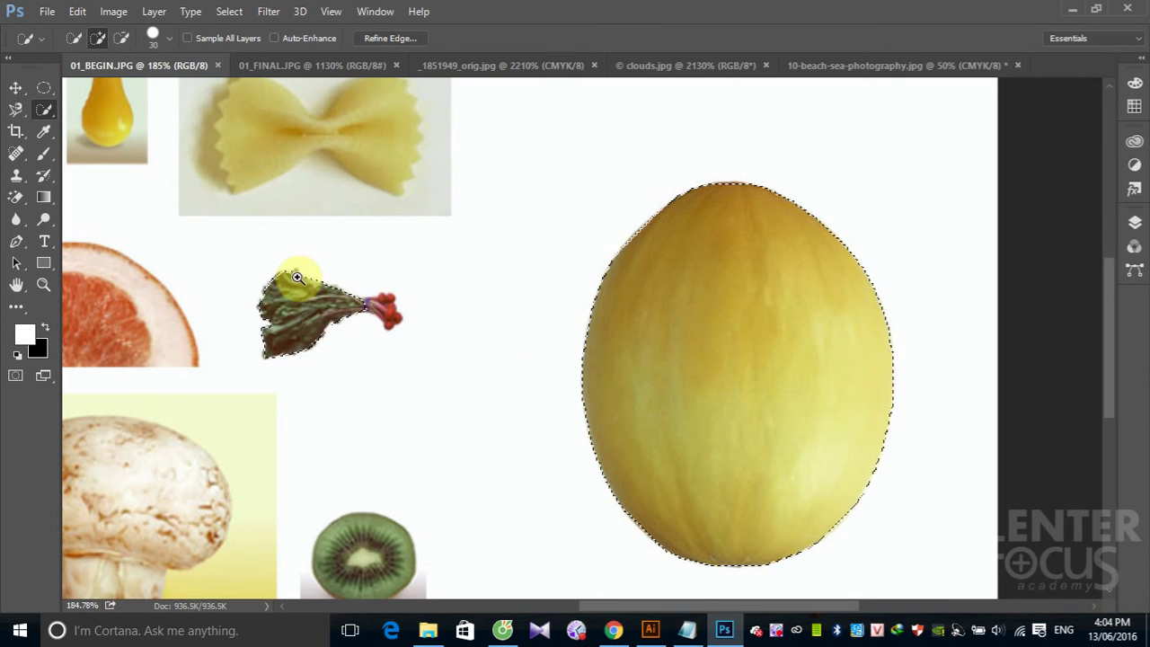
pyautogui.moveTo(230, 256); pyautogui.dragTo(482, 382)
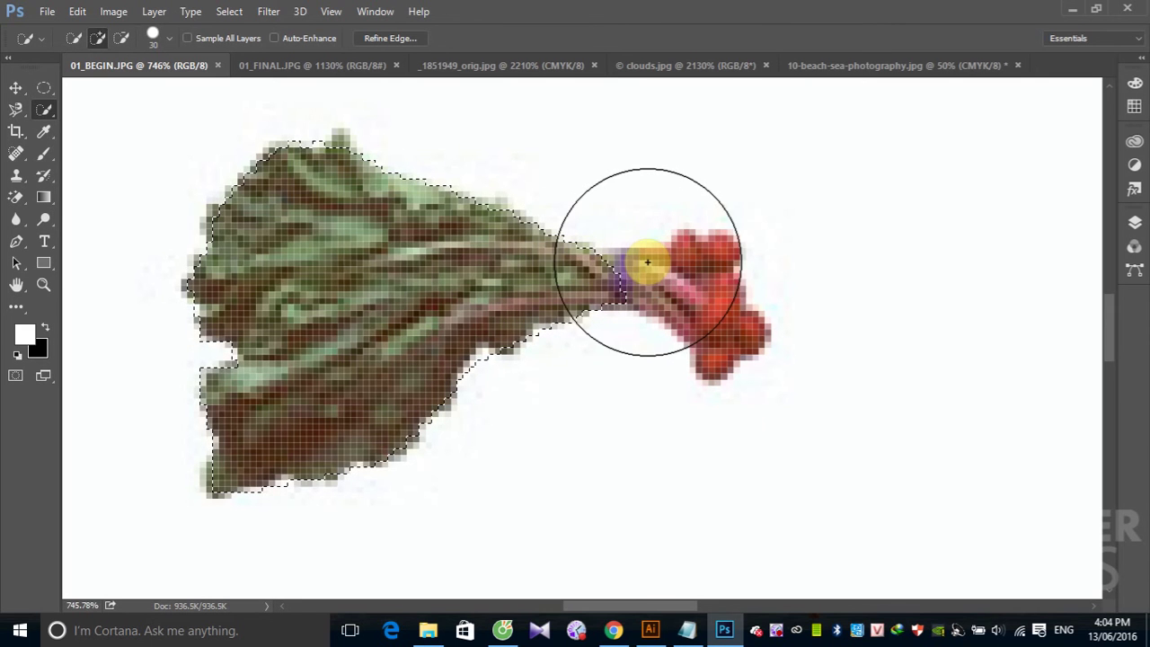
pyautogui.hotkey('shift', 'F5')
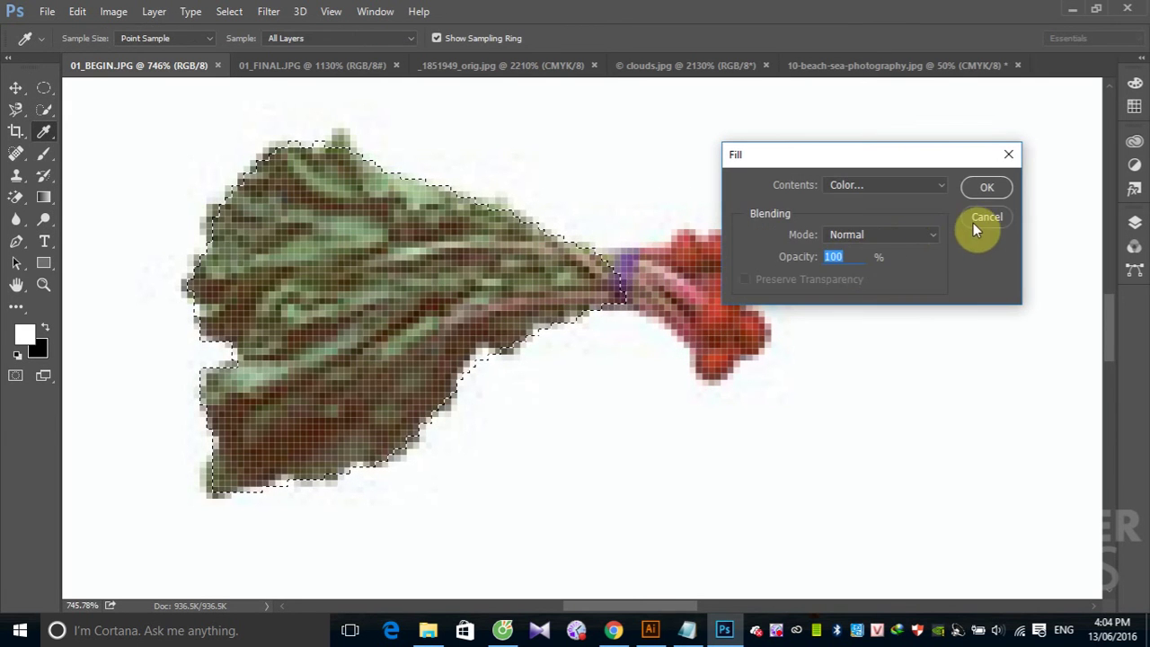
pyautogui.click(987, 219)
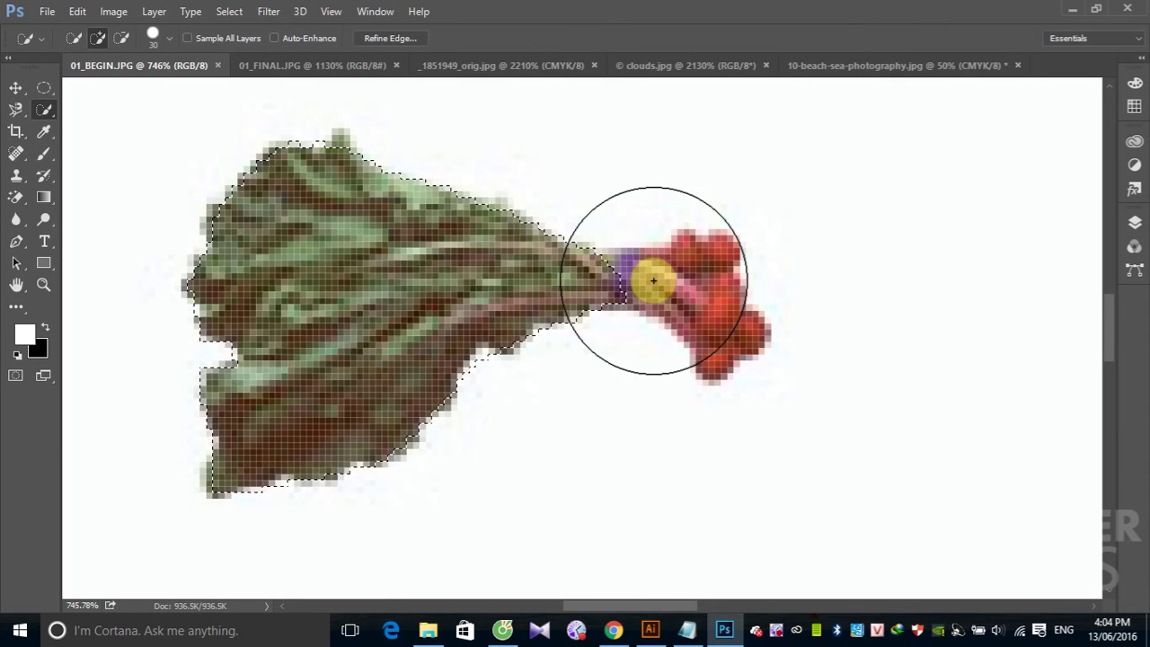
# Shrink the Quick Selection brush to 15 px and add the red rhubarb stalk ends.
pyautogui.click(167, 39)
pyautogui.moveTo(100, 84); pyautogui.dragTo(88, 86)
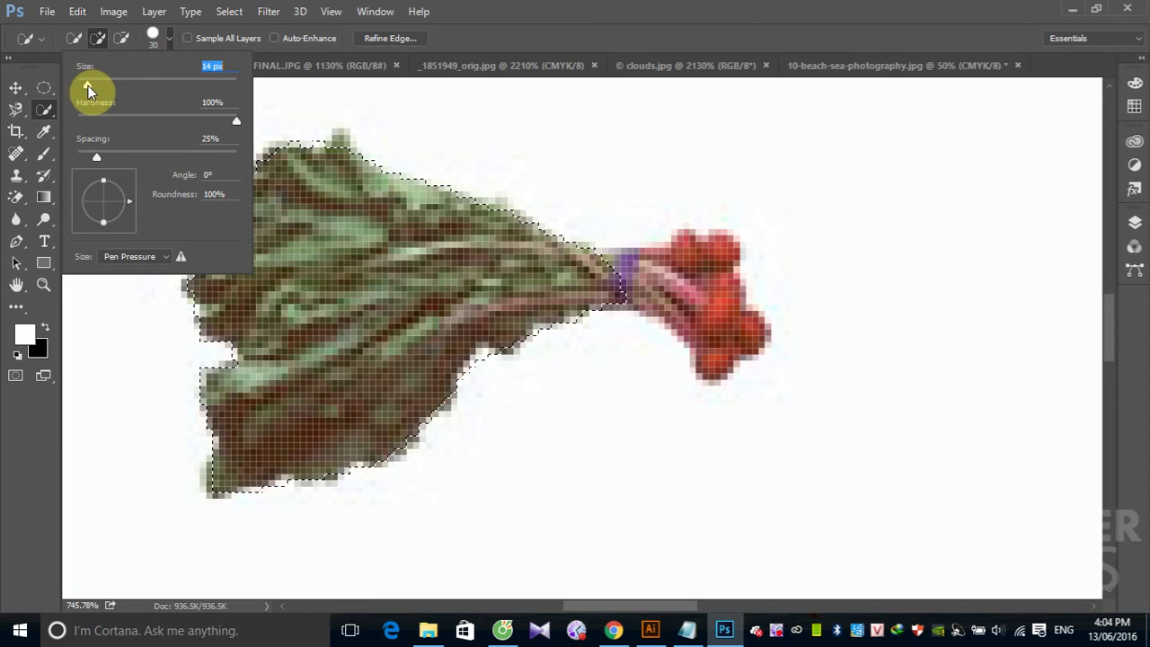
pyautogui.click(691, 286)
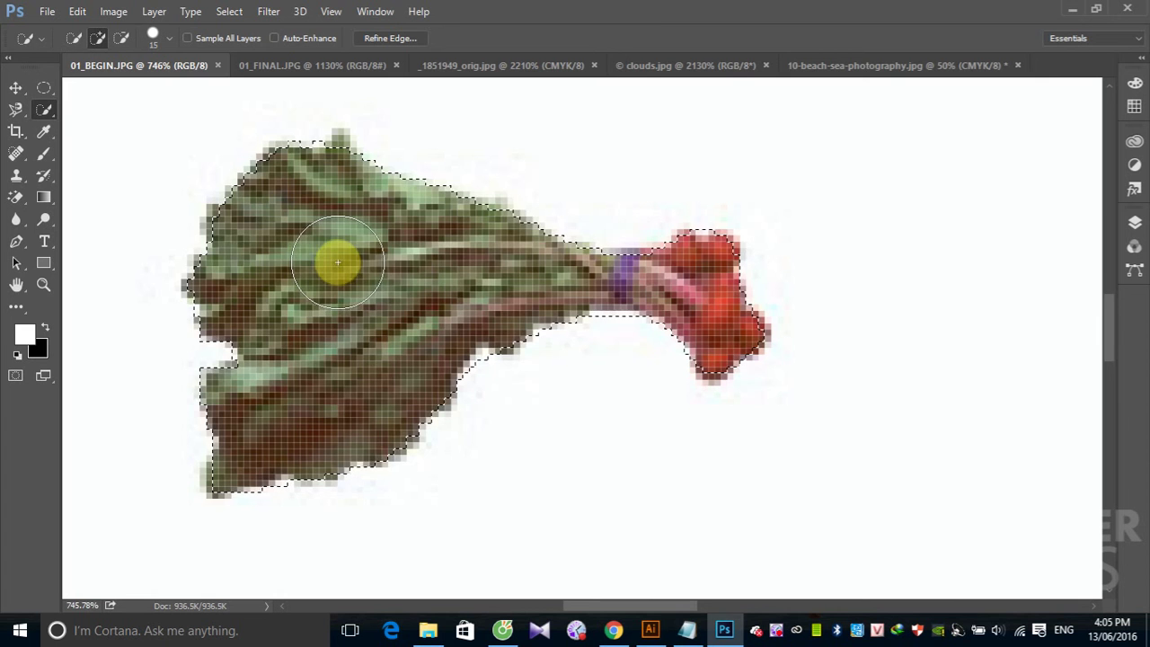
pyautogui.hotkey('ctrl', '-')
# Zoom out to 100% to show the whole collage, then switch focus to the taskbar.
pyautogui.hotkey('ctrl', '-')
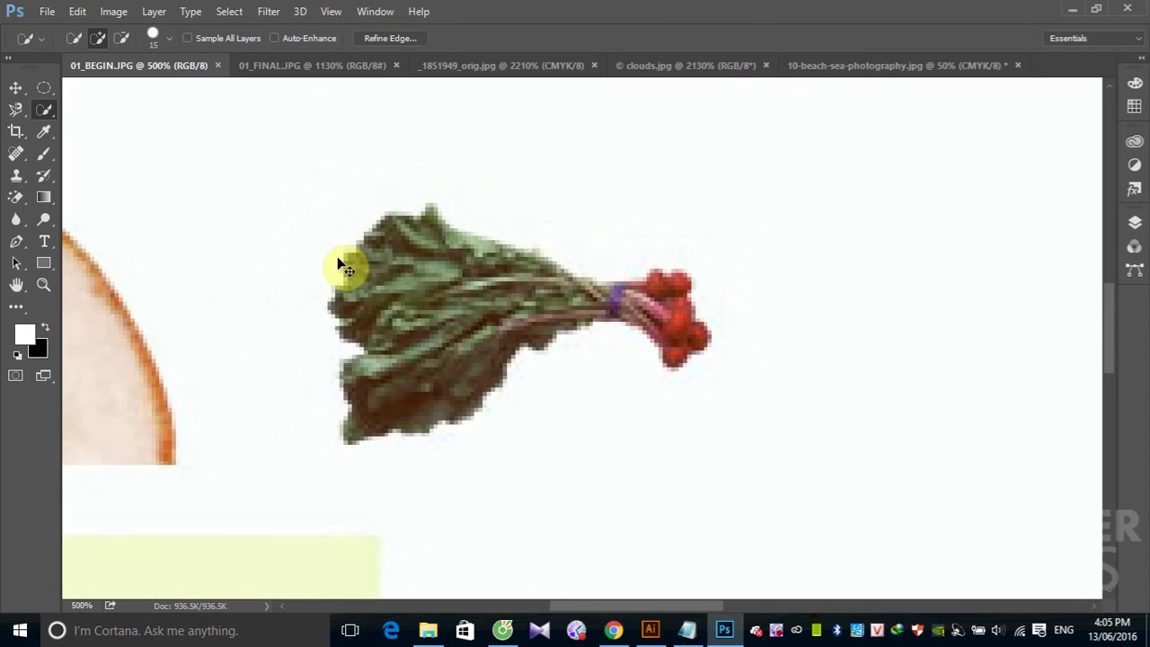
pyautogui.hotkey('ctrl', '-')
pyautogui.hotkey('ctrl', '-')
pyautogui.hotkey('ctrl', '-')
pyautogui.hotkey('ctrl', '-')
pyautogui.hotkey('ctrl', '-')
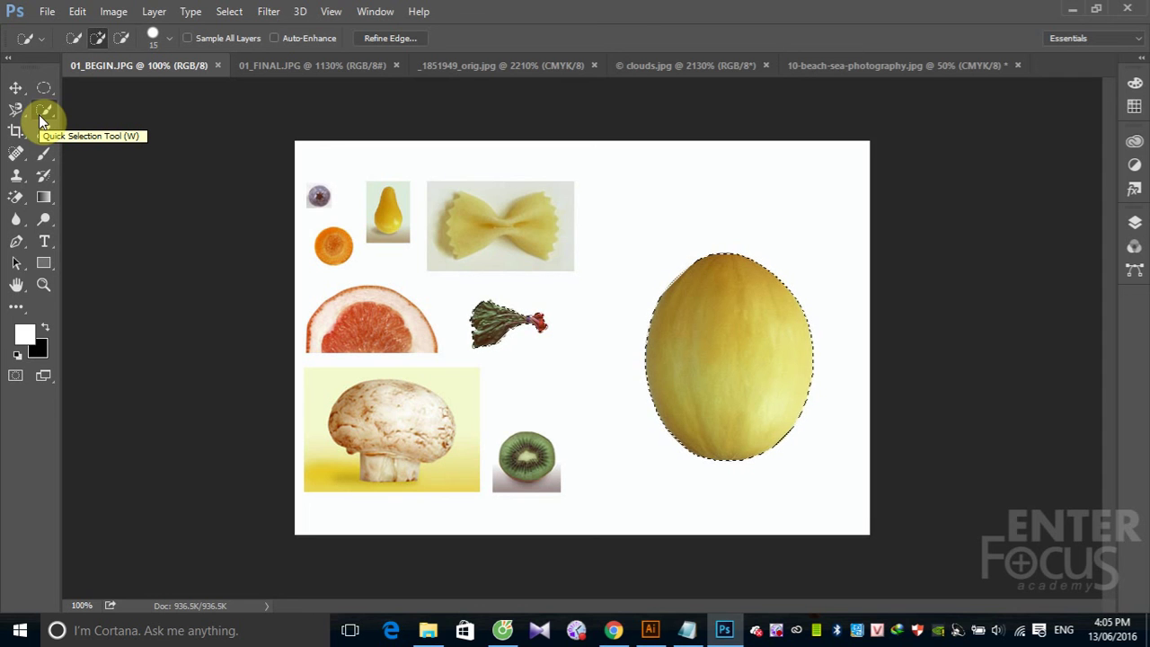
pyautogui.click(775, 634)
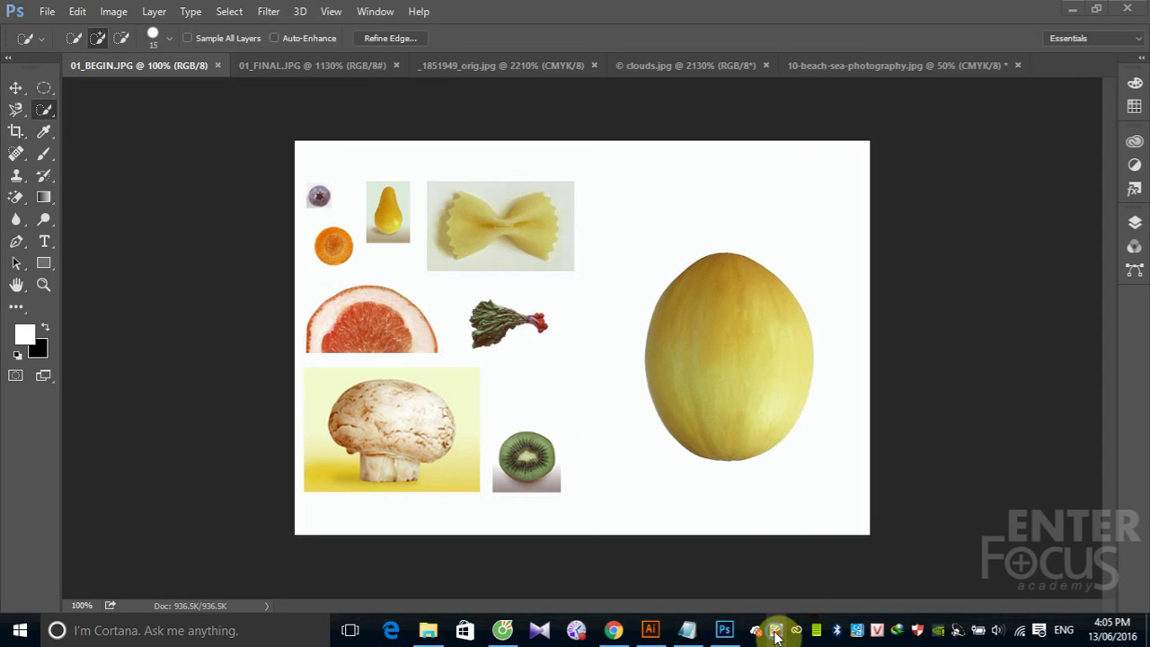